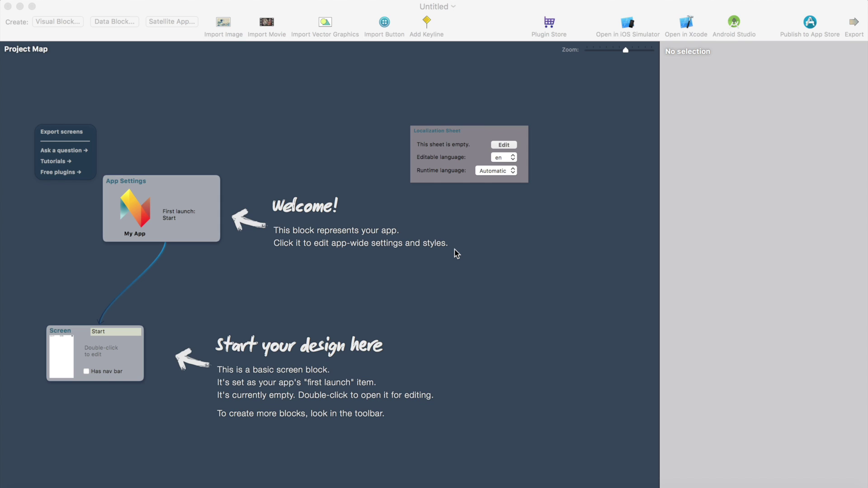
Move the App Settings block and the Start screen block up toward the middle of the project map
{"action": "left_click_drag", "start_coordinate": [192, 217], "coordinate": [248, 172]}
{"action": "left_click", "coordinate": [105, 351]}
{"action": "left_click_drag", "start_coordinate": [105, 352], "coordinate": [181, 296]}
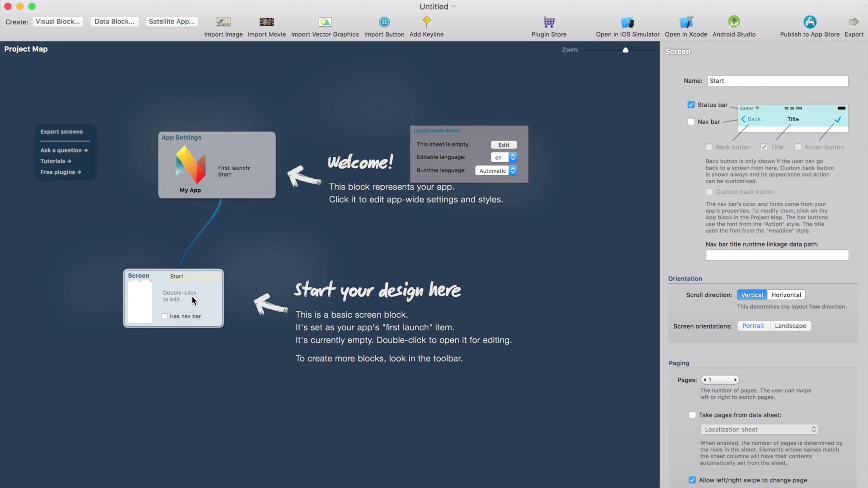
Name the app "Hockey quotes" and set its base screen format to iPhone 6 4.7"
{"action": "left_click_drag", "start_coordinate": [257, 183], "coordinate": [258, 168]}
{"action": "triple_click", "coordinate": [733, 81]}
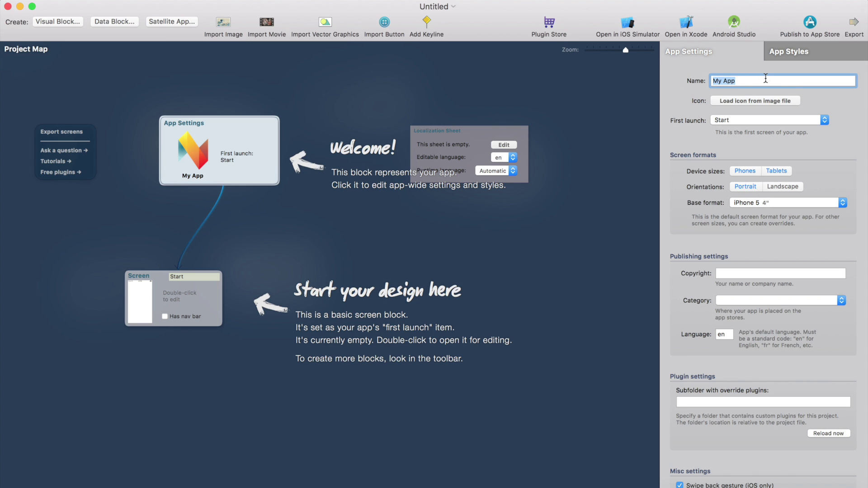
{"action": "type", "text": "Hockeu"}
{"action": "type", "text": " wuo"}
{"action": "key", "text": "BackSpace"}
{"action": "key", "text": "BackSpace"}
{"action": "type", "text": "quotes"}
{"action": "key", "text": "Return"}
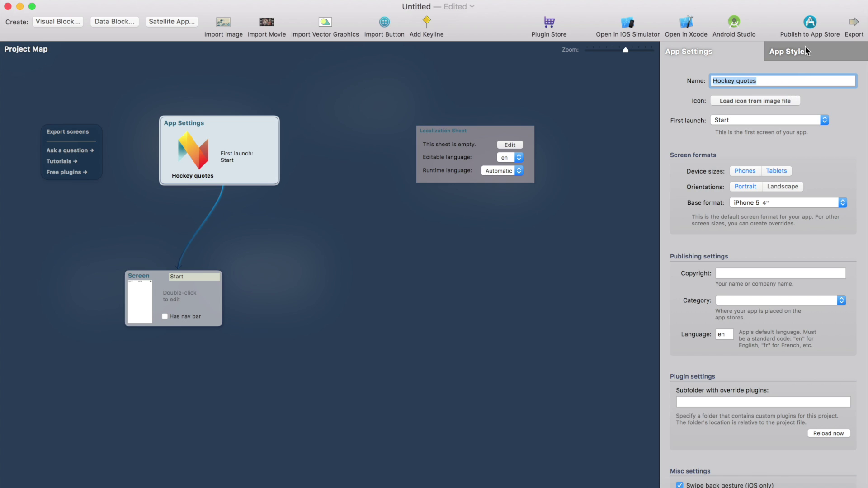
{"action": "left_click", "coordinate": [802, 204]}
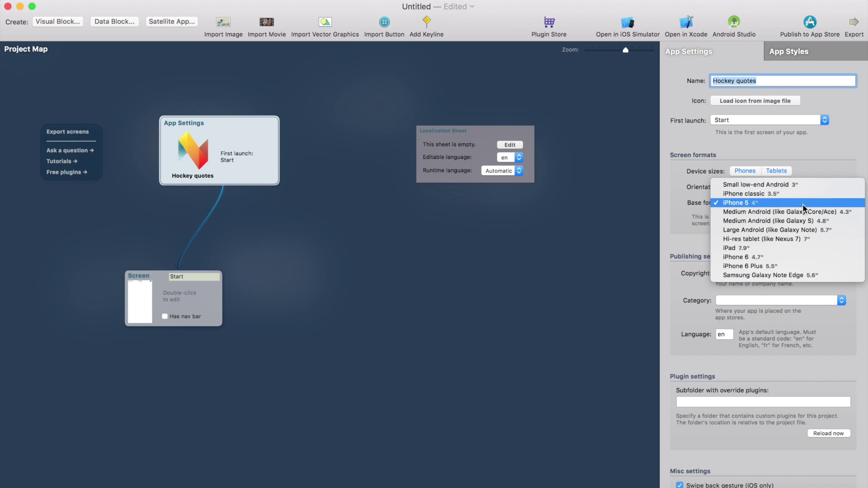
{"action": "left_click", "coordinate": [796, 257]}
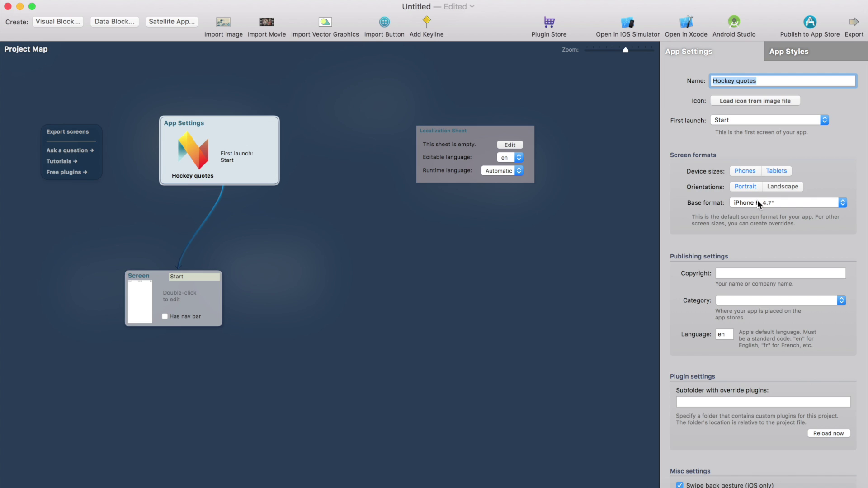
Rearrange the project map with the Start screen below and between the App Settings and Localization Sheet blocks
{"action": "left_click_drag", "start_coordinate": [261, 169], "coordinate": [231, 171]}
{"action": "left_click", "coordinate": [198, 307]}
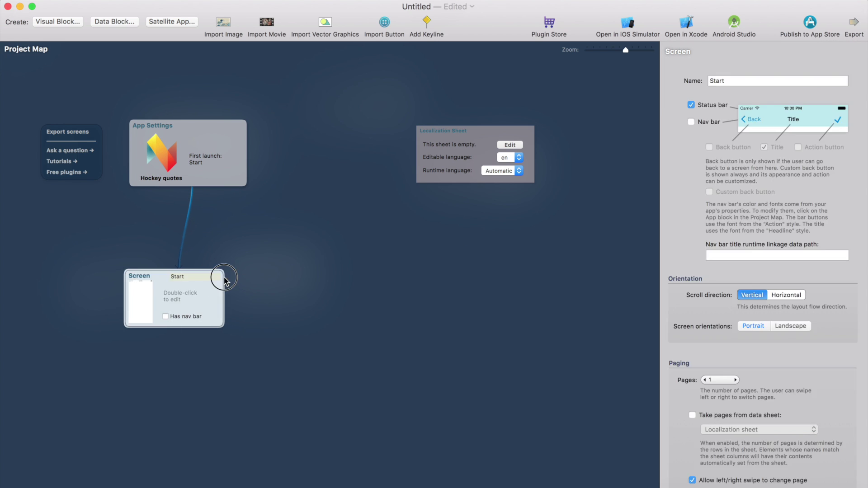
{"action": "left_click_drag", "start_coordinate": [220, 279], "coordinate": [270, 263]}
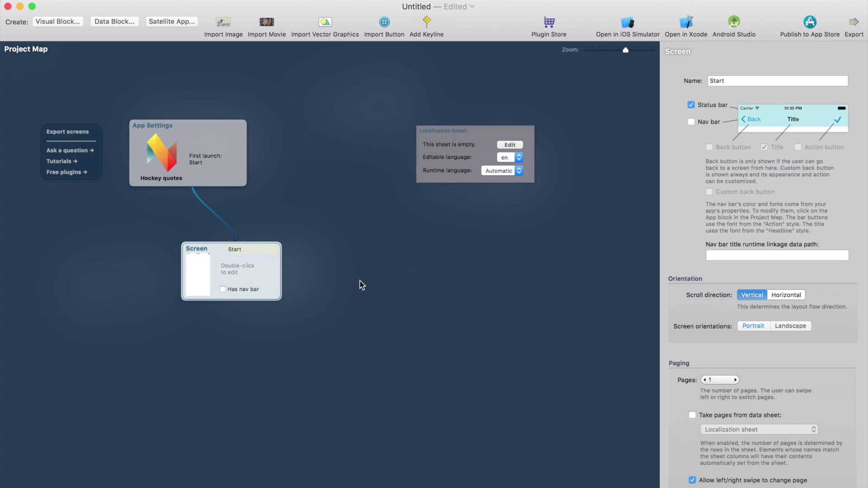
{"action": "left_click_drag", "start_coordinate": [260, 273], "coordinate": [288, 256]}
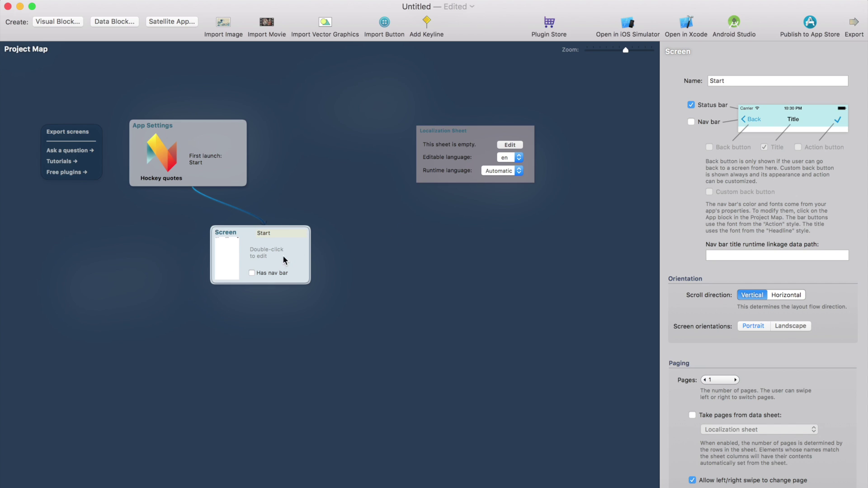
{"action": "left_click_drag", "start_coordinate": [284, 254], "coordinate": [301, 254]}
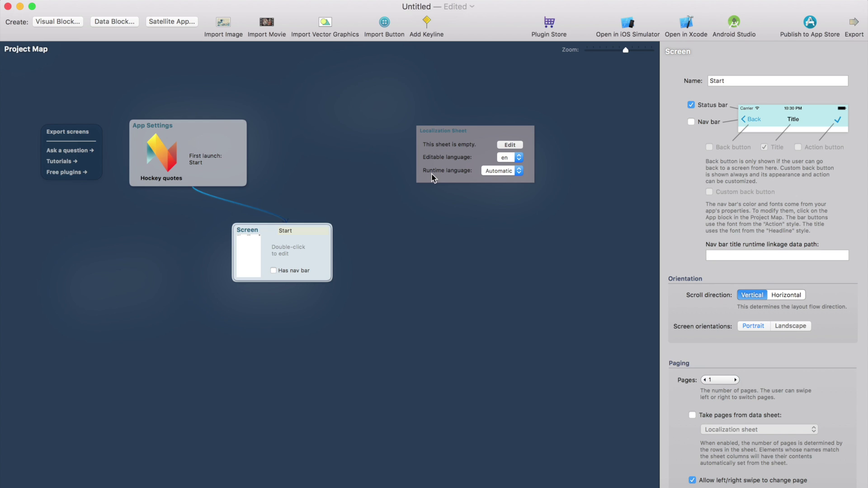
{"action": "left_click", "coordinate": [466, 140]}
{"action": "left_click_drag", "start_coordinate": [473, 132], "coordinate": [474, 120]}
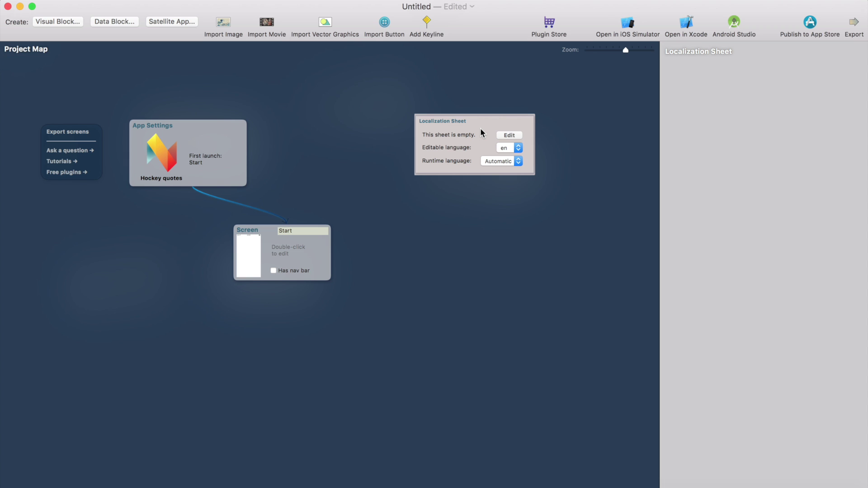
{"action": "left_click_drag", "start_coordinate": [198, 147], "coordinate": [202, 133]}
Add an icon button to the upper-left corner of the Start screen and enlarge it slightly
{"action": "left_click", "coordinate": [307, 250]}
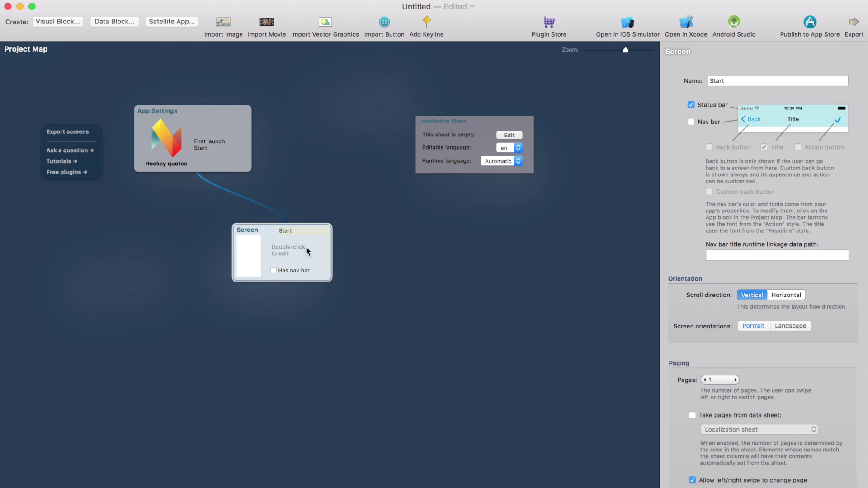
{"action": "double_click", "coordinate": [307, 250]}
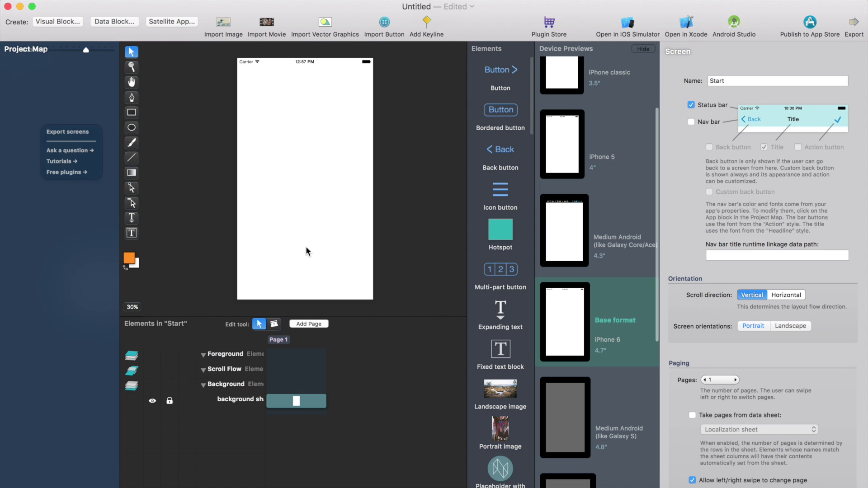
{"action": "left_click_drag", "start_coordinate": [500, 192], "coordinate": [258, 80]}
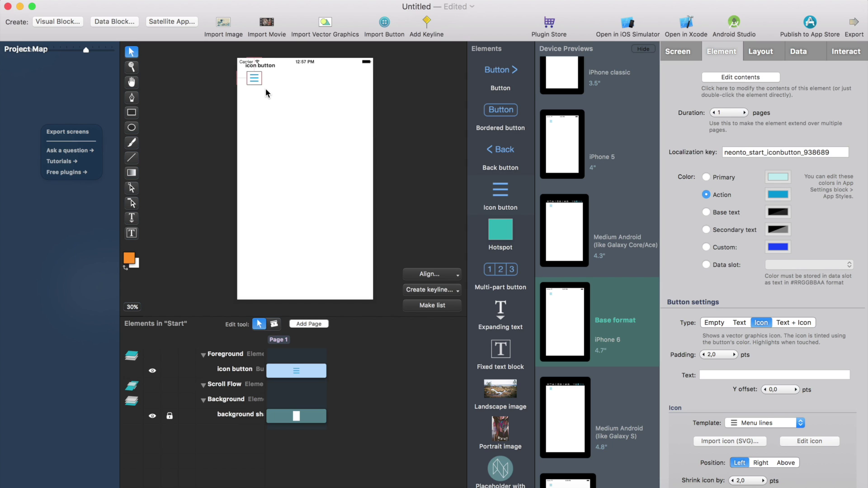
{"action": "left_click_drag", "start_coordinate": [257, 79], "coordinate": [266, 89]}
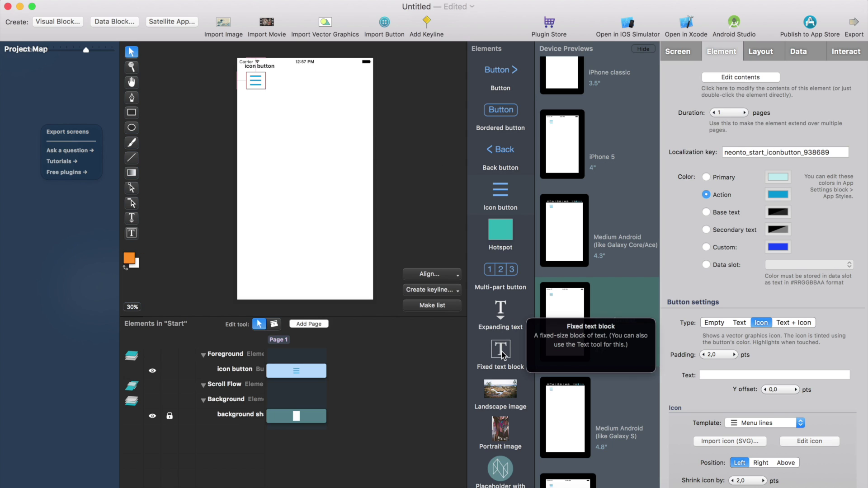
Import the JPG photo from the Quotes-localization folder into the Start screen
{"action": "left_click", "coordinate": [221, 28]}
{"action": "left_click", "coordinate": [441, 128]}
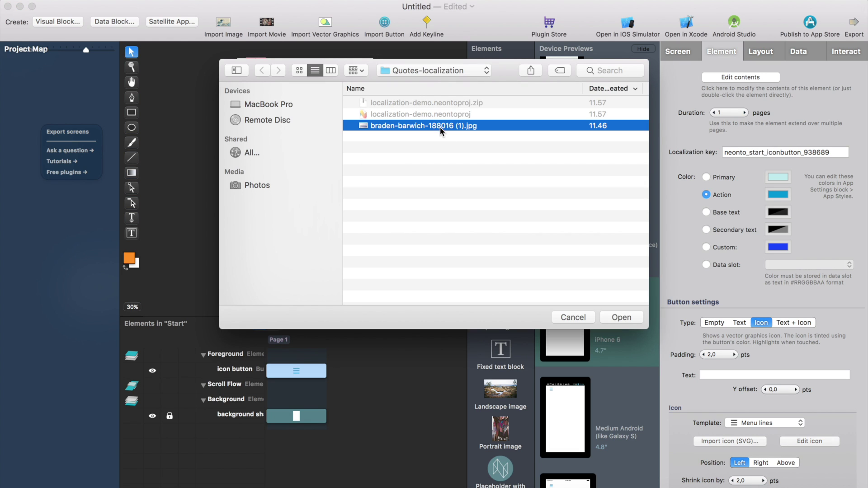
{"action": "left_click", "coordinate": [621, 318]}
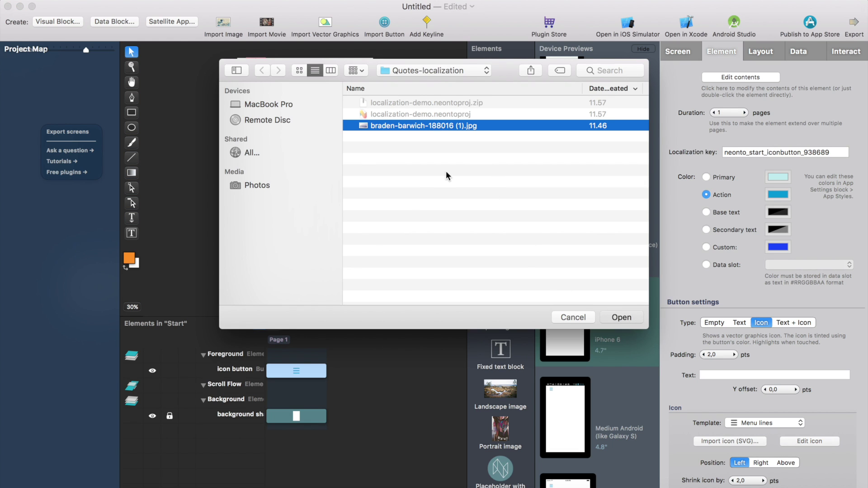
{"action": "left_click", "coordinate": [503, 105]}
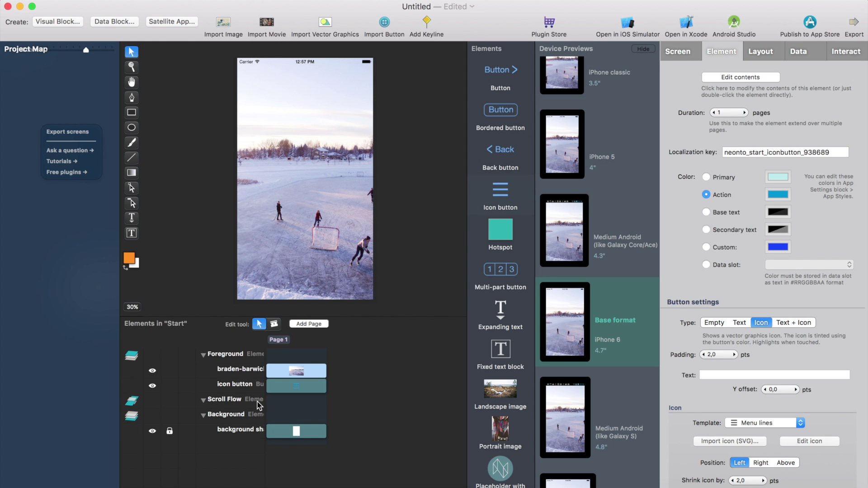
Move the imported photo into the Background elements and lock it, keeping the icon button selectable above it
{"action": "left_click_drag", "start_coordinate": [244, 374], "coordinate": [240, 421]}
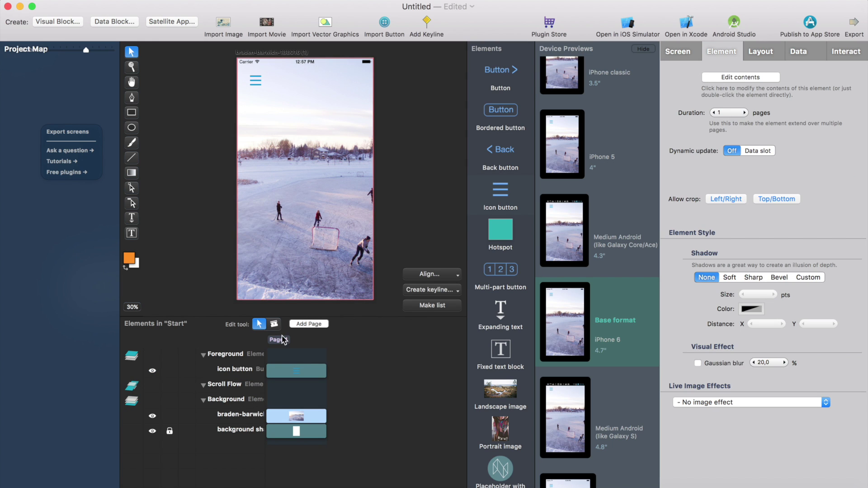
{"action": "left_click", "coordinate": [170, 417]}
{"action": "left_click", "coordinate": [390, 222]}
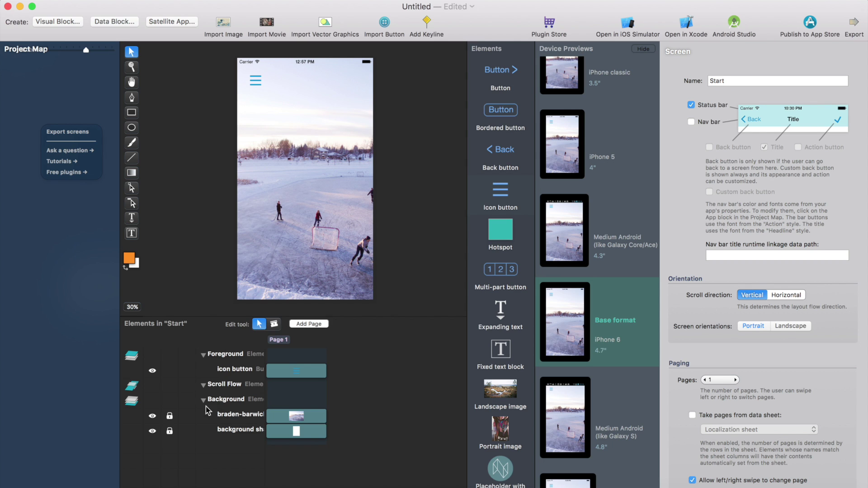
{"action": "left_click", "coordinate": [316, 247]}
{"action": "left_click", "coordinate": [256, 81]}
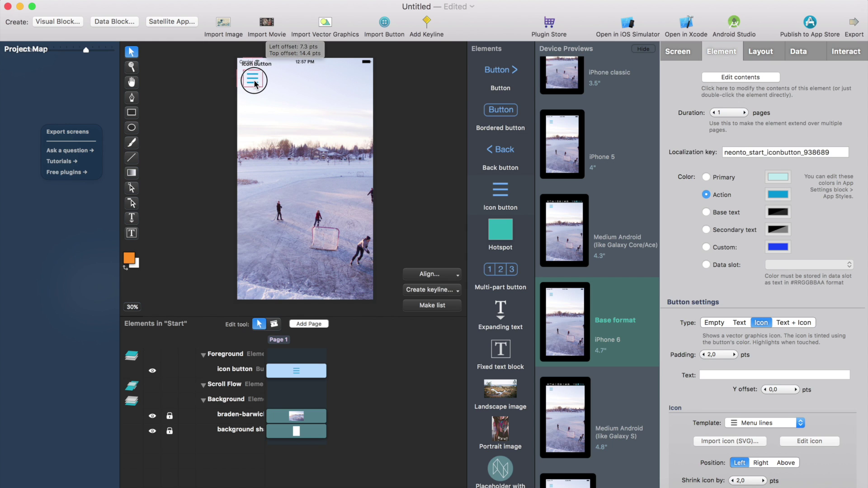
Create a Drawer block on the project map and place it beside the Start screen block
{"action": "left_click", "coordinate": [90, 255]}
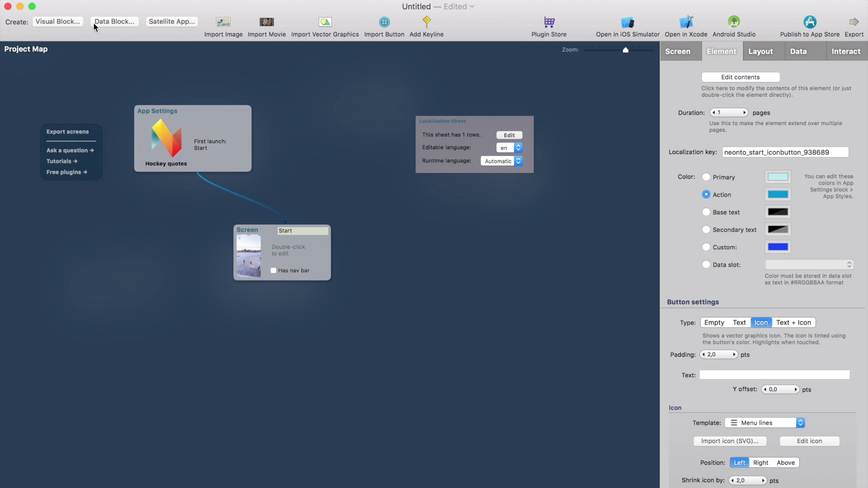
{"action": "left_click", "coordinate": [69, 21]}
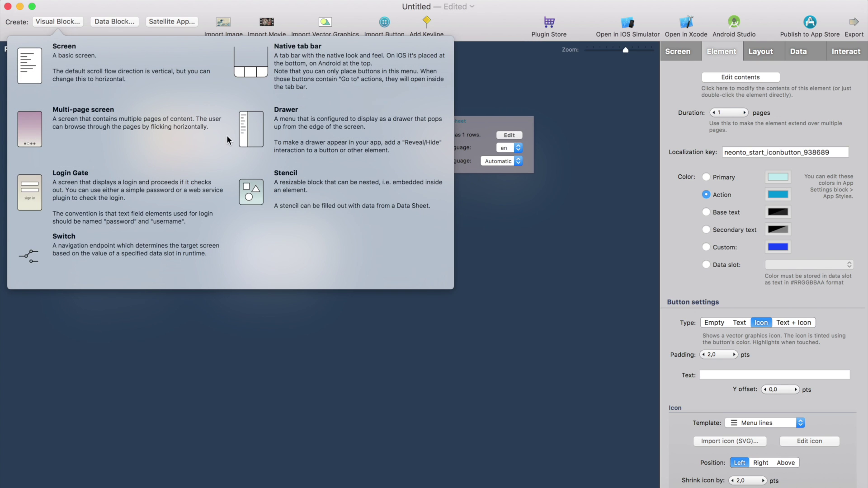
{"action": "left_click", "coordinate": [290, 123]}
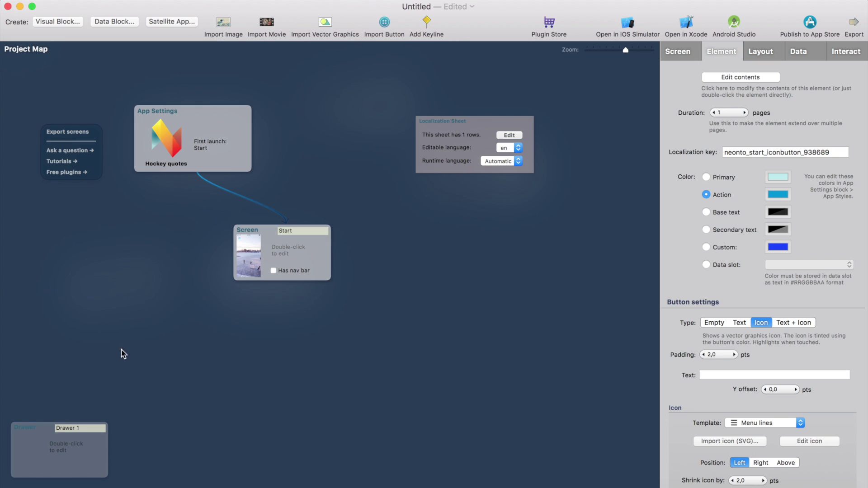
{"action": "left_click_drag", "start_coordinate": [56, 446], "coordinate": [141, 253]}
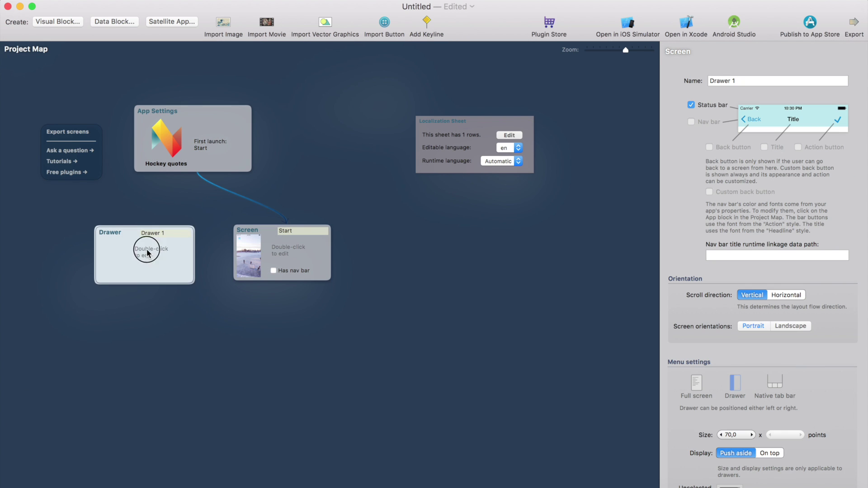
Add a bordered button near the top of the Drawer 1 block and label it "English"
{"action": "double_click", "coordinate": [142, 254]}
{"action": "left_click_drag", "start_coordinate": [501, 118], "coordinate": [285, 88]}
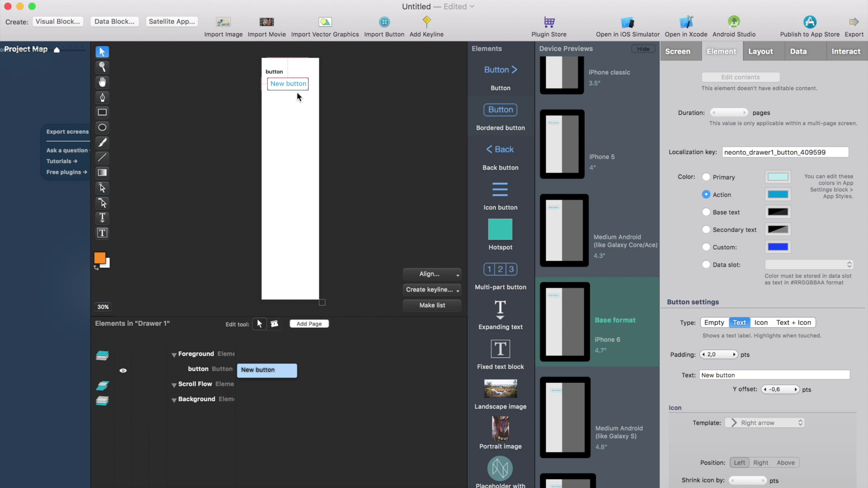
{"action": "double_click", "coordinate": [296, 89]}
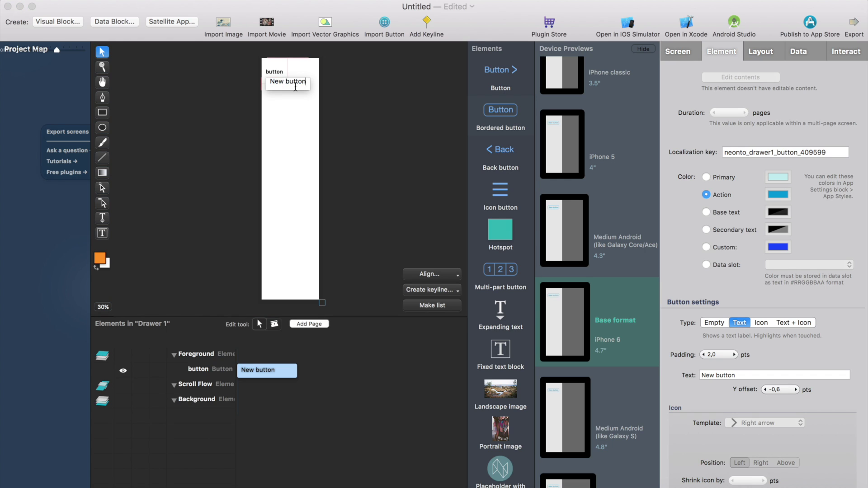
{"action": "type", "text": "English"}
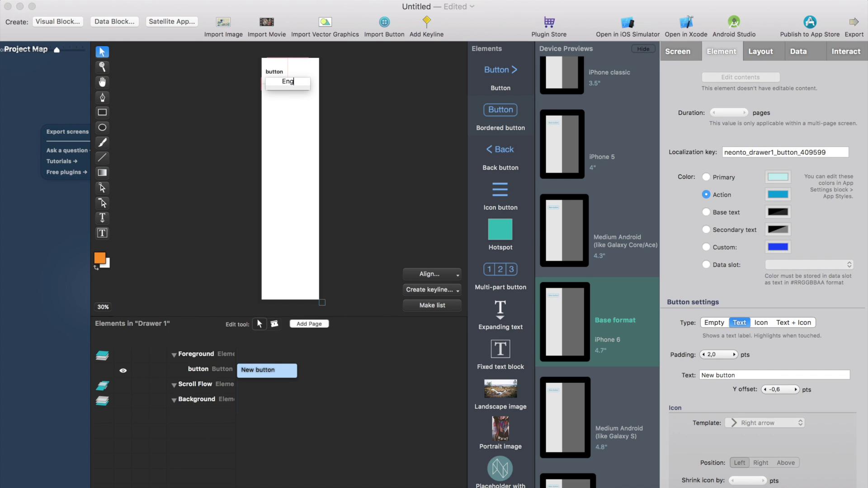
{"action": "left_click", "coordinate": [320, 93]}
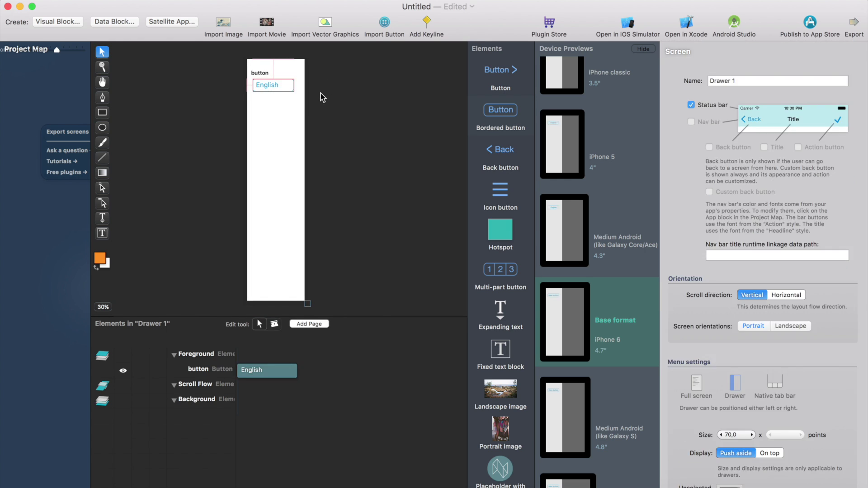
Duplicate the English button, place the copy directly below it and label it "Finnish"
{"action": "left_click", "coordinate": [281, 87]}
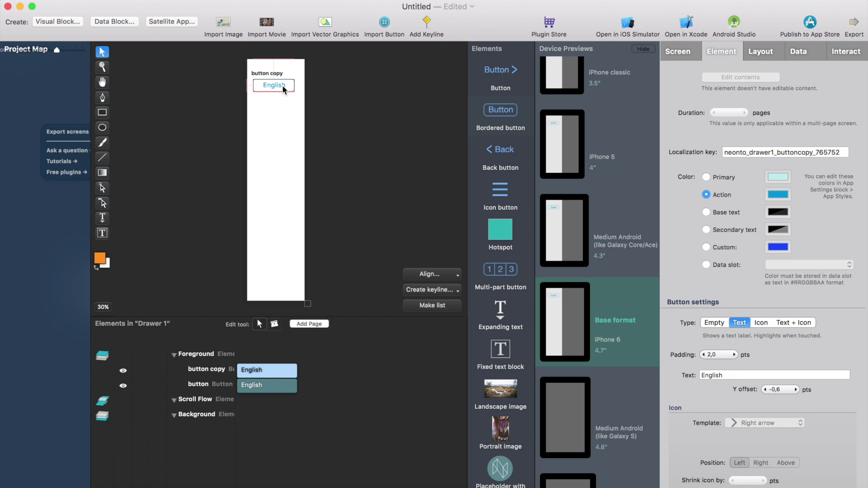
{"action": "left_click_drag", "start_coordinate": [284, 89], "coordinate": [283, 108]}
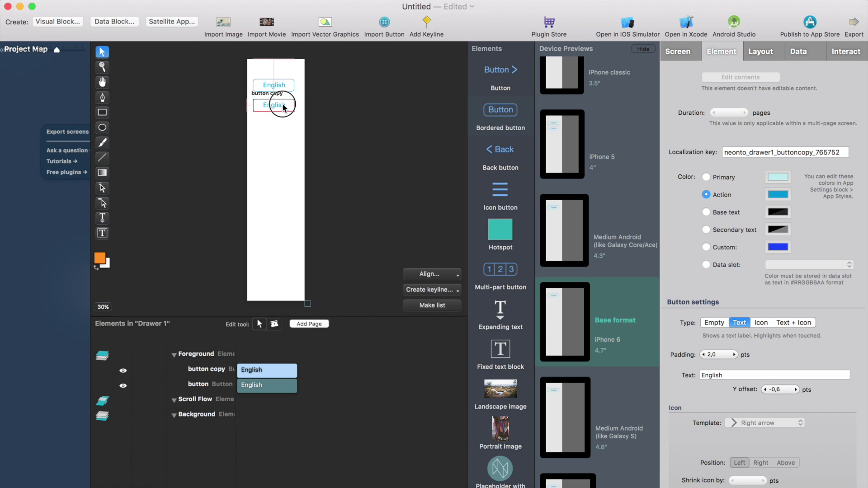
{"action": "double_click", "coordinate": [282, 104]}
{"action": "type", "text": "Fini"}
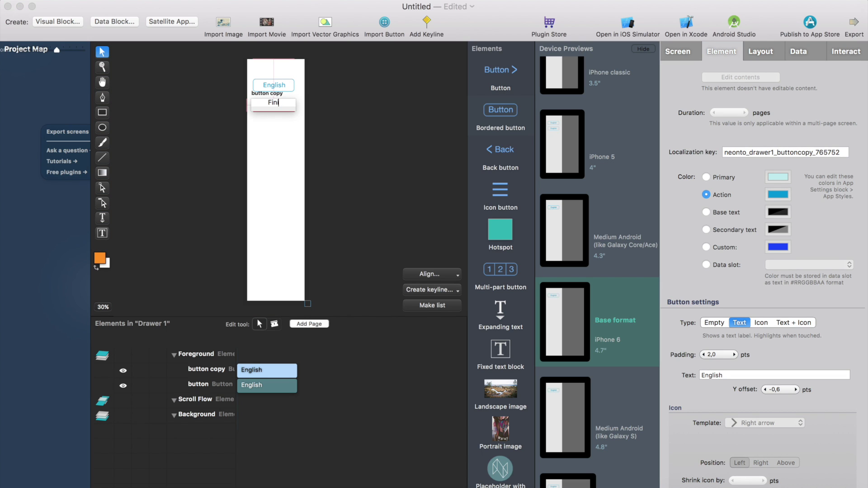
{"action": "key", "text": "BackSpace"}
{"action": "type", "text": "nish"}
{"action": "left_click", "coordinate": [330, 113]}
Duplicate the Finnish button, place the copy evenly spaced below it and label it "Swedish"
{"action": "left_click", "coordinate": [286, 106]}
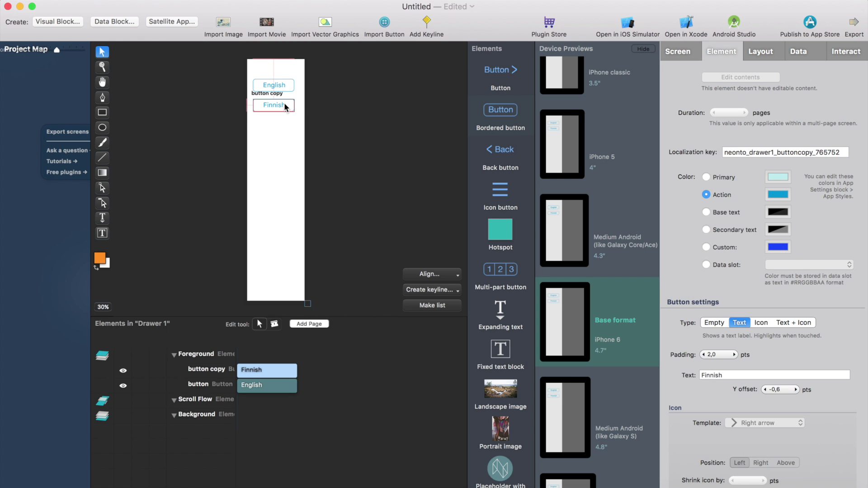
{"action": "left_click_drag", "start_coordinate": [278, 104], "coordinate": [277, 128]}
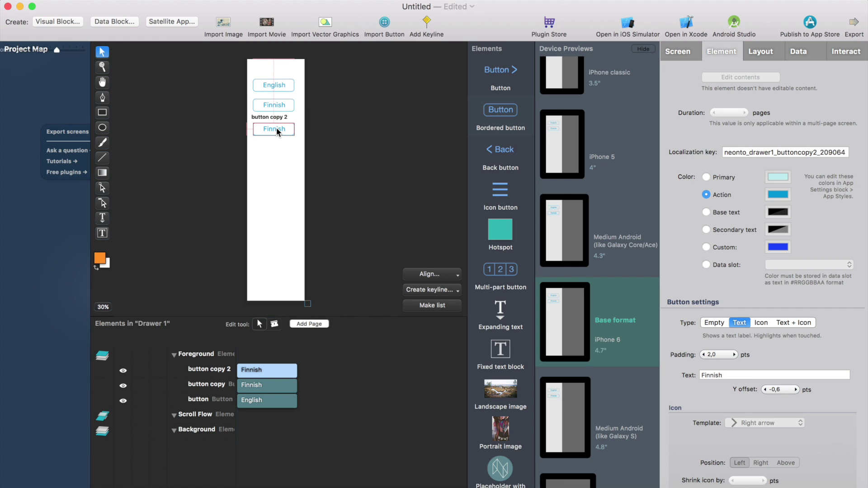
{"action": "double_click", "coordinate": [276, 129]}
{"action": "double_click", "coordinate": [277, 128]}
{"action": "key", "text": "BackSpace"}
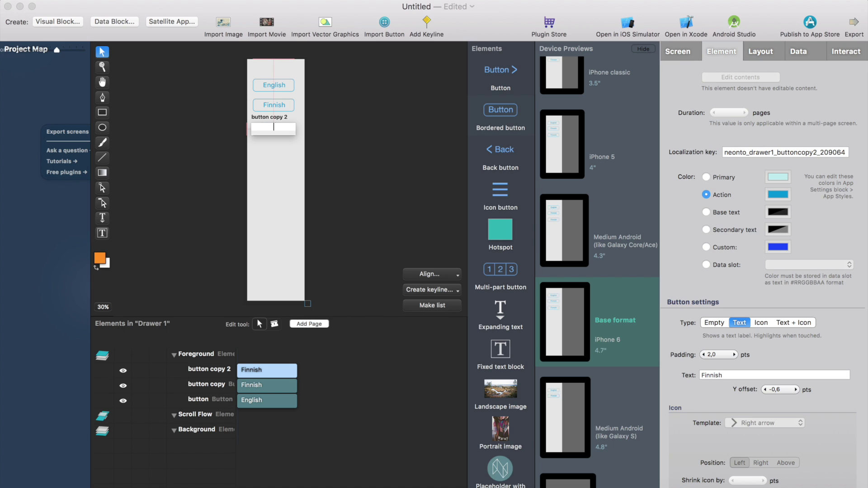
{"action": "type", "text": "Swedish"}
{"action": "left_click", "coordinate": [233, 147]}
{"action": "left_click_drag", "start_coordinate": [278, 134], "coordinate": [278, 130]}
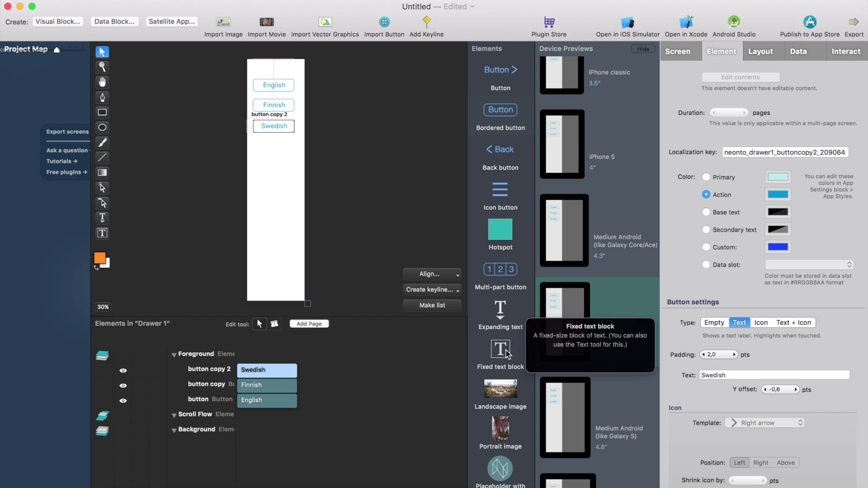
Place a fixed text block above the English button, narrow it to about the buttons' width, and return to the project map
{"action": "left_click_drag", "start_coordinate": [507, 354], "coordinate": [282, 77]}
{"action": "left_click_drag", "start_coordinate": [347, 70], "coordinate": [298, 69]}
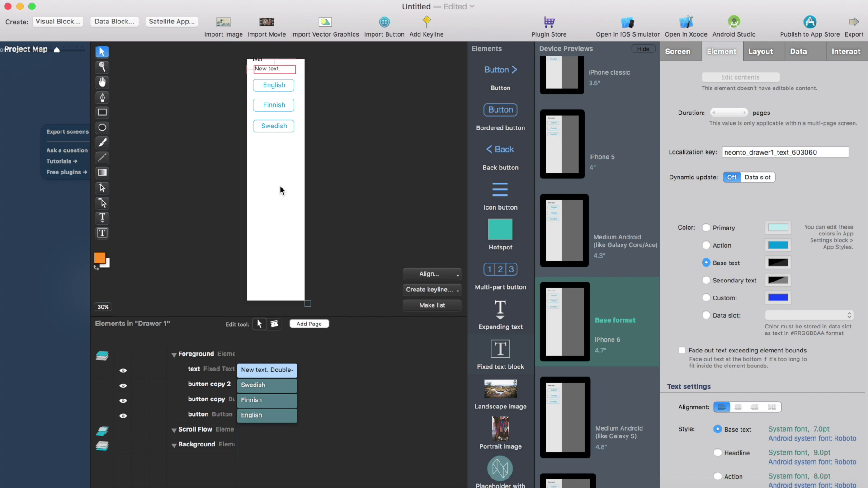
{"action": "left_click", "coordinate": [62, 269]}
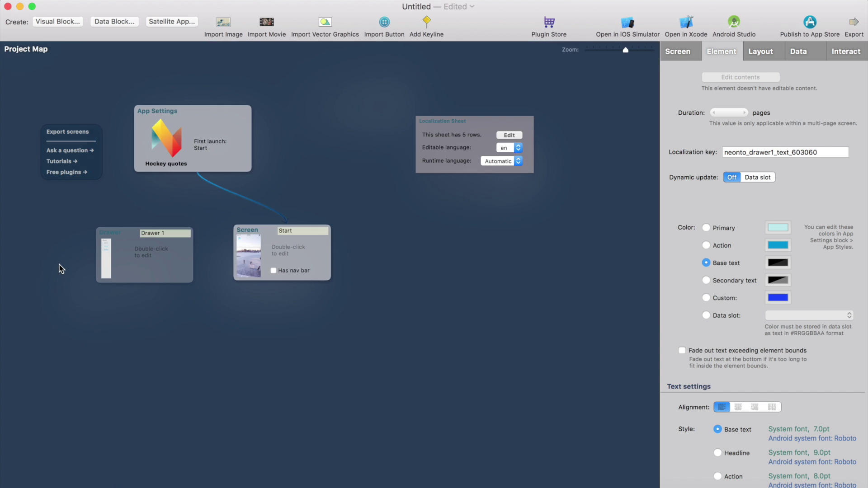
Check the runtime language choices of the Localization Sheet and shift the block slightly upward on the project map
{"action": "left_click", "coordinate": [453, 136]}
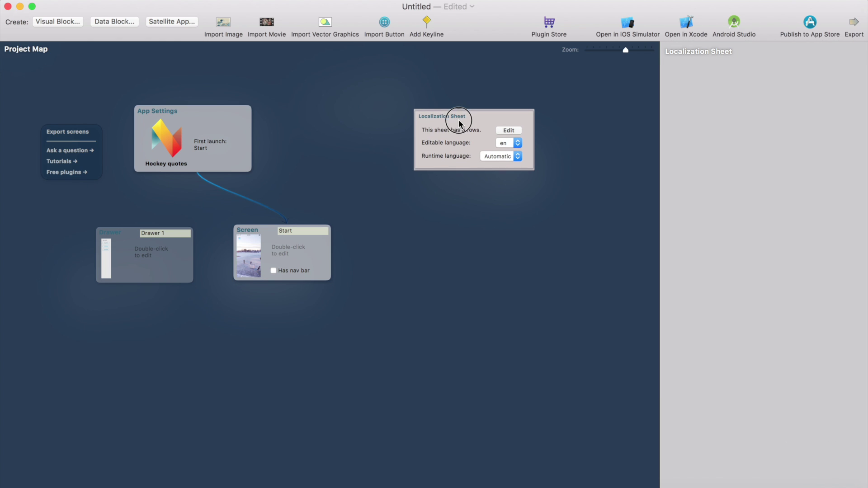
{"action": "left_click", "coordinate": [503, 157]}
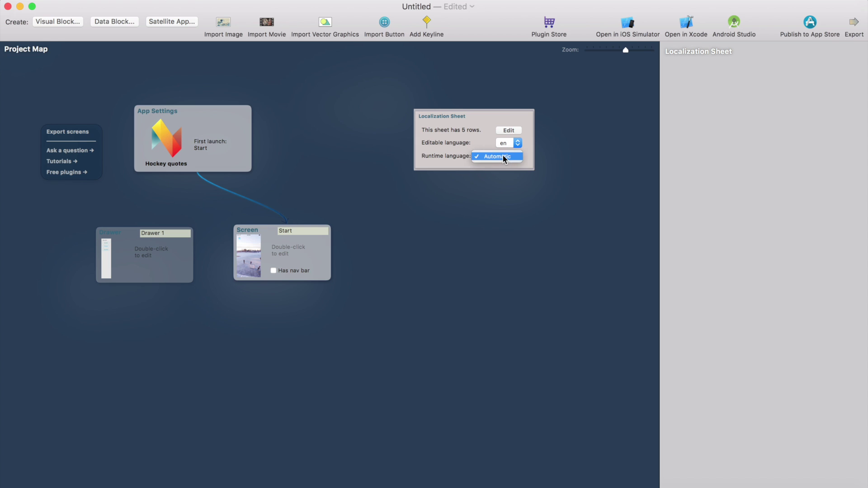
{"action": "left_click", "coordinate": [541, 161]}
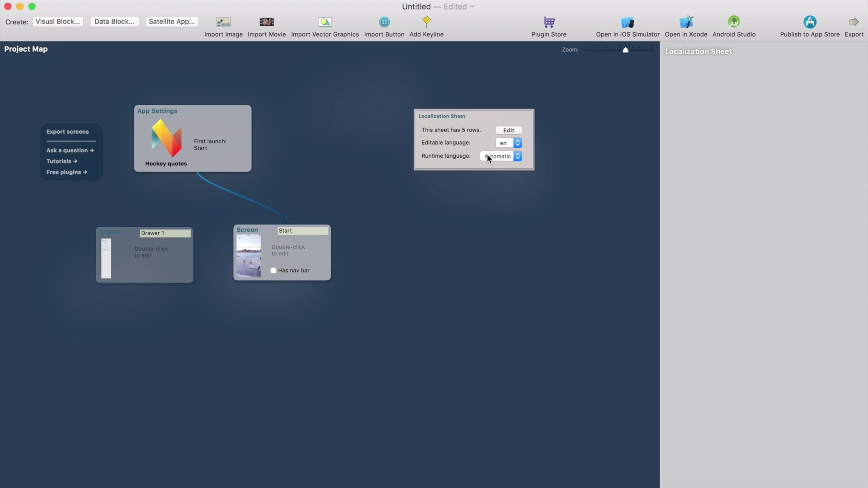
{"action": "left_click_drag", "start_coordinate": [463, 127], "coordinate": [465, 119]}
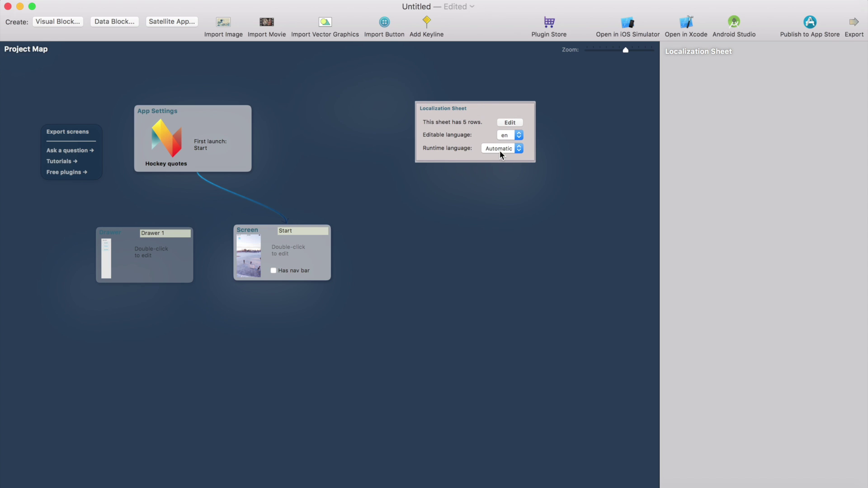
Create a Data slot block and place it between the App Settings and Localization Sheet blocks
{"action": "left_click", "coordinate": [113, 21]}
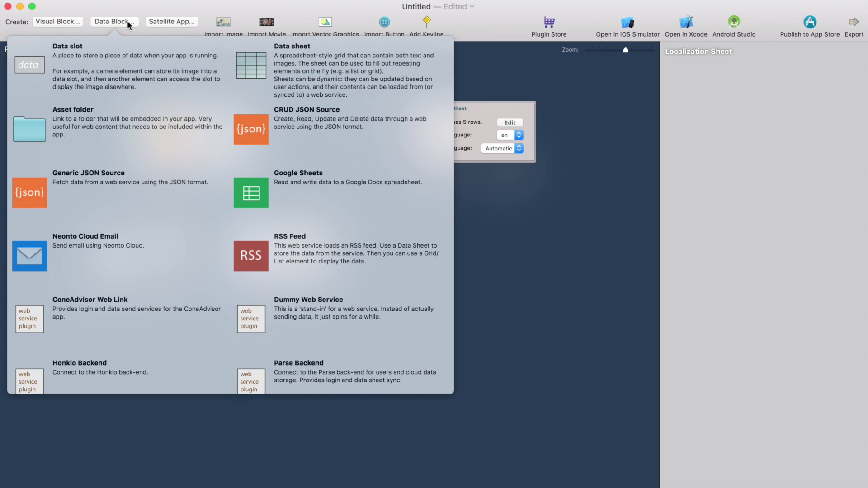
{"action": "left_click", "coordinate": [41, 61]}
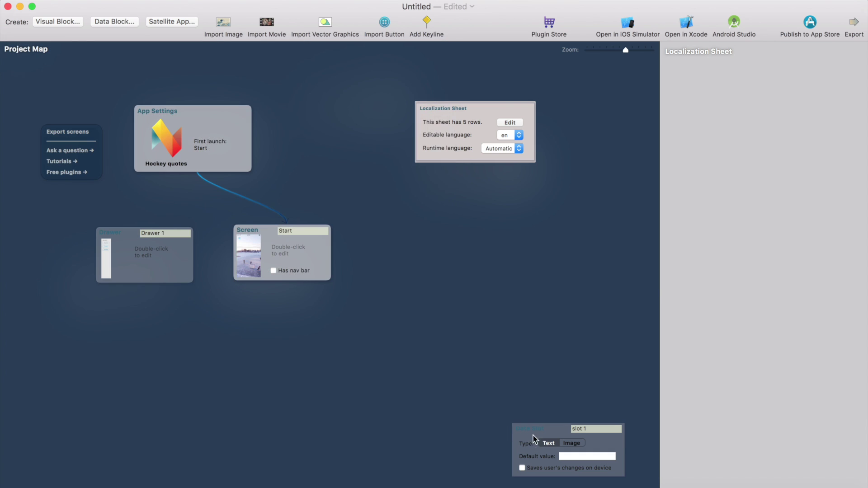
{"action": "left_click_drag", "start_coordinate": [534, 438], "coordinate": [308, 118]}
Name the data slot "language", set its default value to "en", and enable saving the user's changes on the device
{"action": "left_click", "coordinate": [345, 111]}
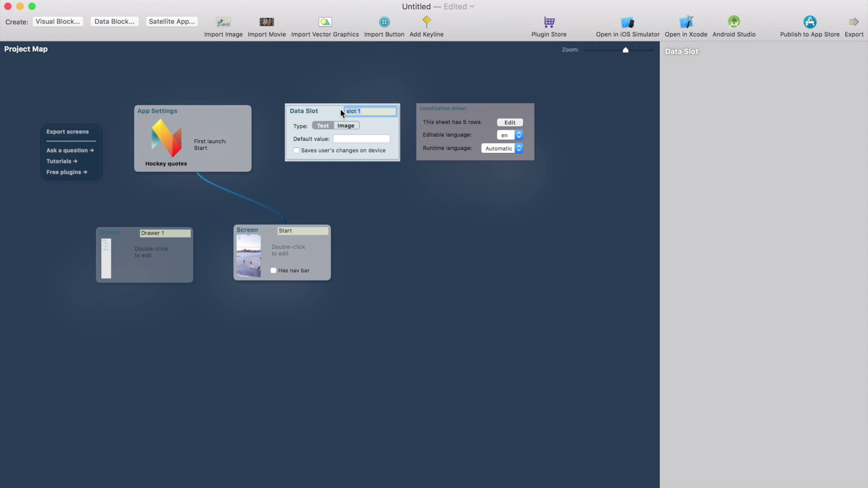
{"action": "type", "text": "language"}
{"action": "key", "text": "Return"}
{"action": "left_click", "coordinate": [357, 139]}
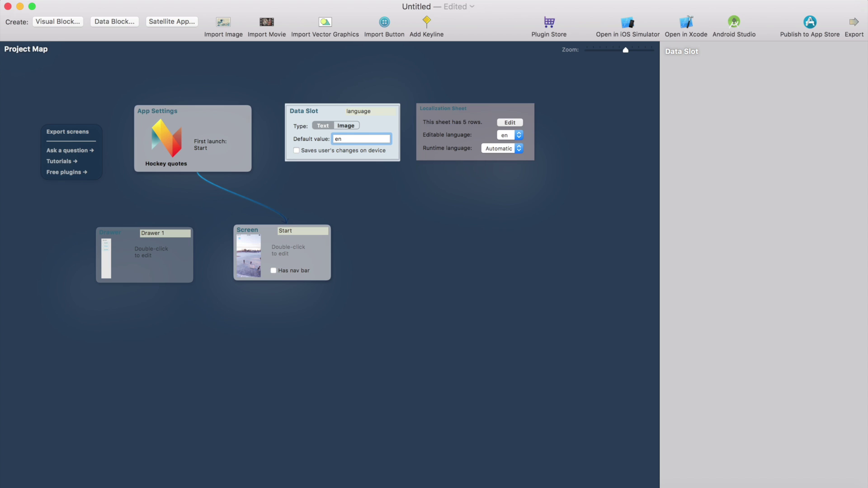
{"action": "key", "text": "Return"}
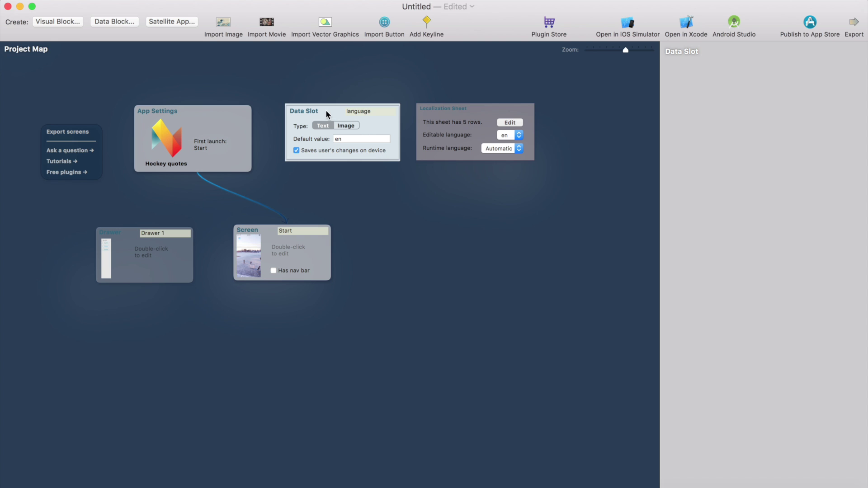
Move the language data slot below the Localization Sheet and set the sheet's runtime language to that slot
{"action": "left_click_drag", "start_coordinate": [330, 113], "coordinate": [460, 185]}
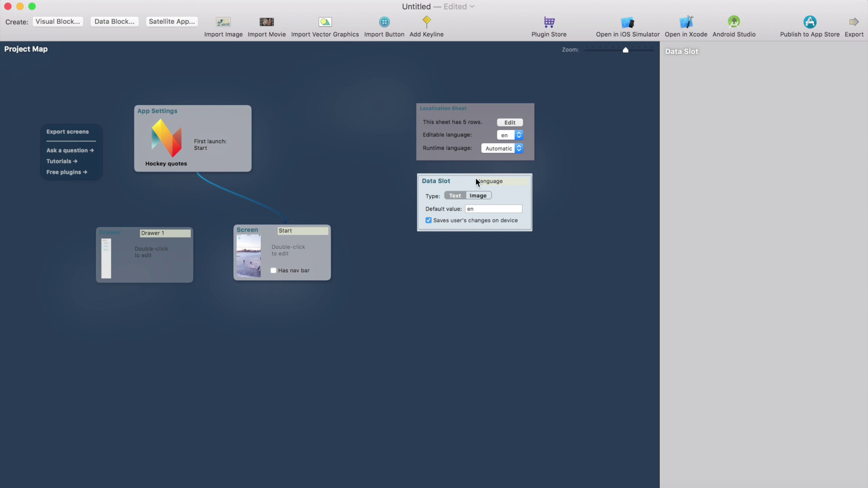
{"action": "left_click", "coordinate": [502, 150]}
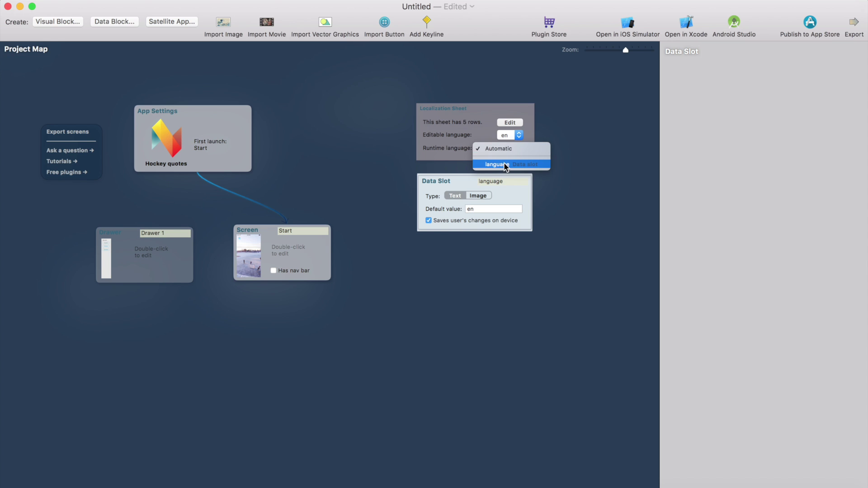
{"action": "left_click", "coordinate": [507, 165]}
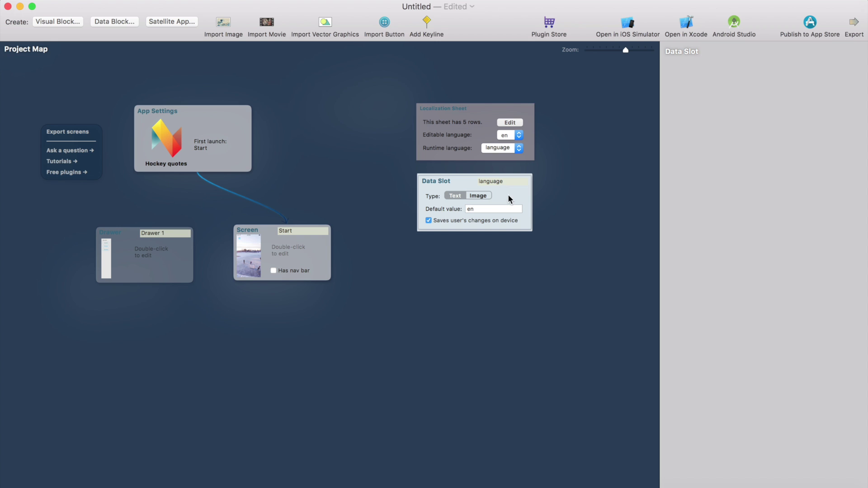
Open the Start screen for editing and add an expanding text element below the menu button
{"action": "left_click", "coordinate": [288, 254]}
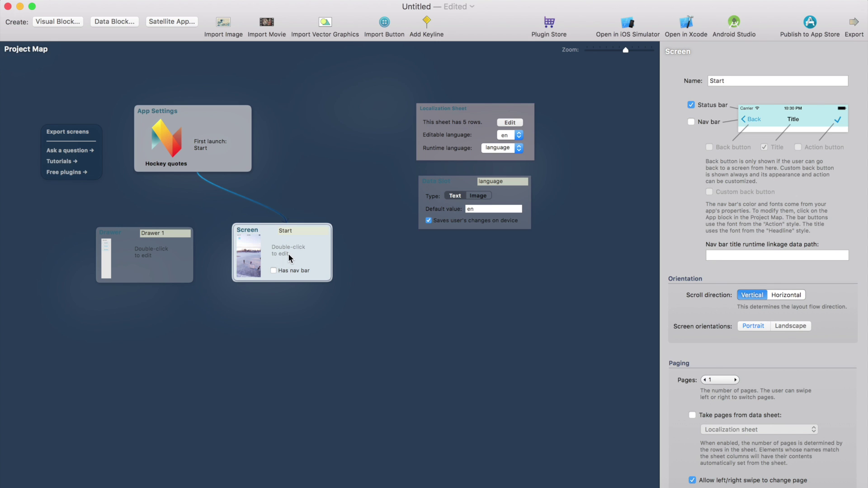
{"action": "double_click", "coordinate": [288, 253]}
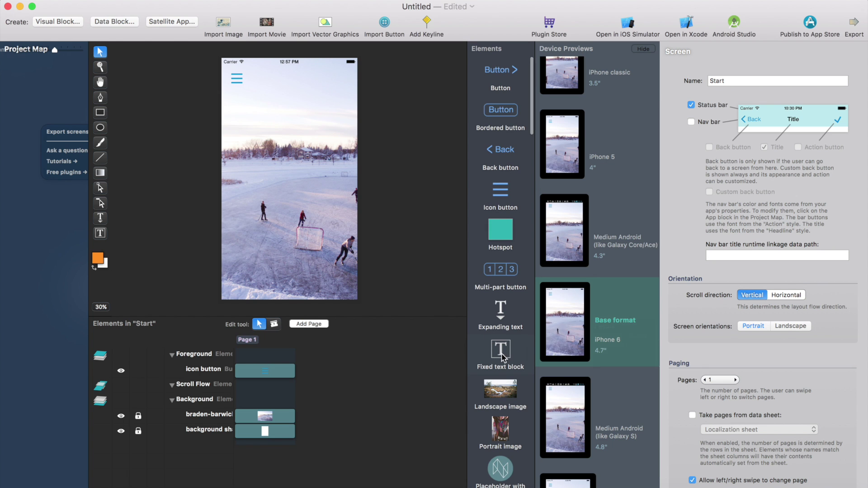
{"action": "left_click_drag", "start_coordinate": [501, 314], "coordinate": [267, 145]}
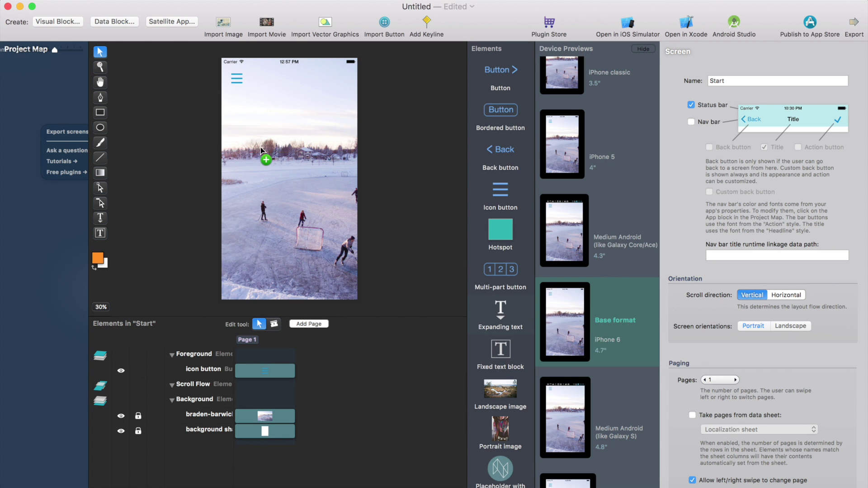
{"action": "left_click_drag", "start_coordinate": [322, 153], "coordinate": [301, 114]}
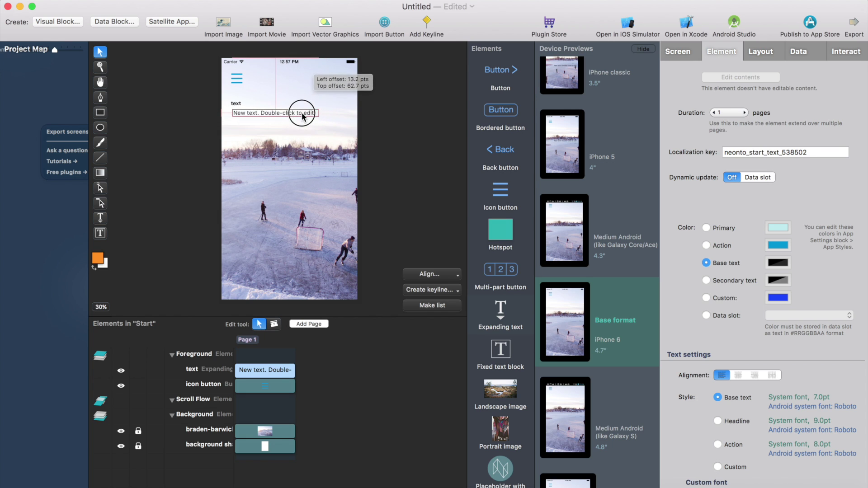
{"action": "left_click", "coordinate": [804, 56]}
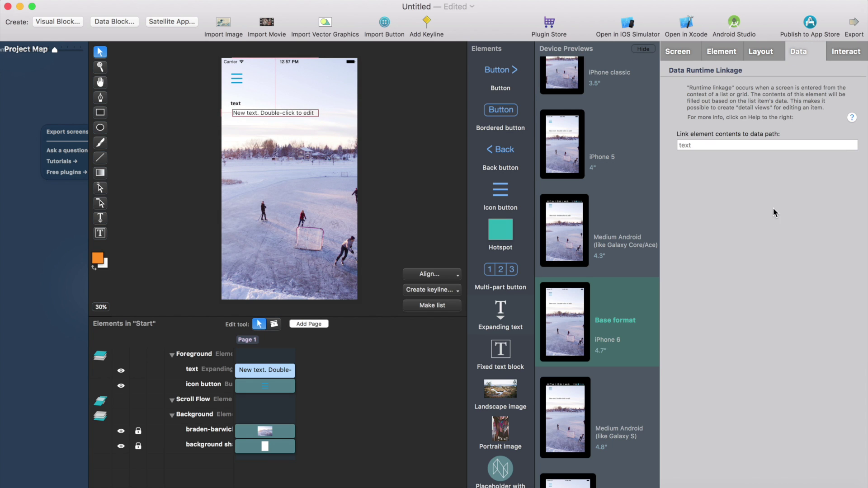
{"action": "left_click", "coordinate": [719, 56]}
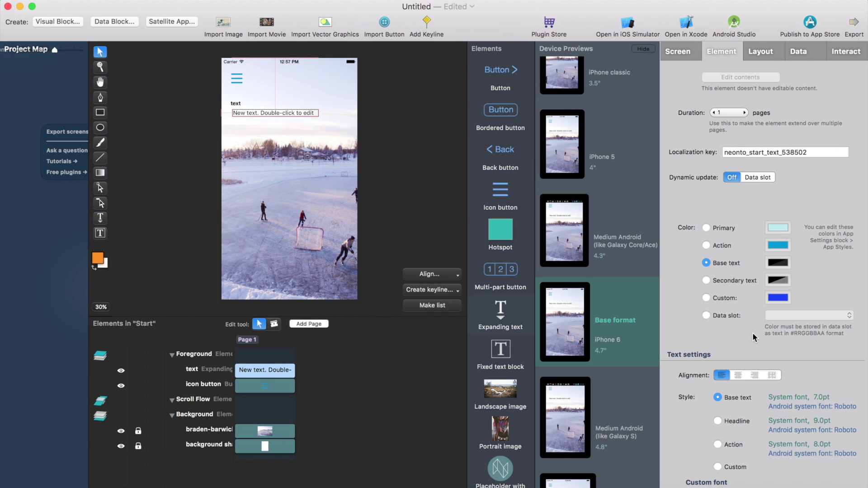
{"action": "scroll", "coordinate": [765, 281], "scroll_direction": "down", "scroll_amount": 3}
{"action": "scroll", "coordinate": [755, 338], "scroll_direction": "up", "scroll_amount": 3}
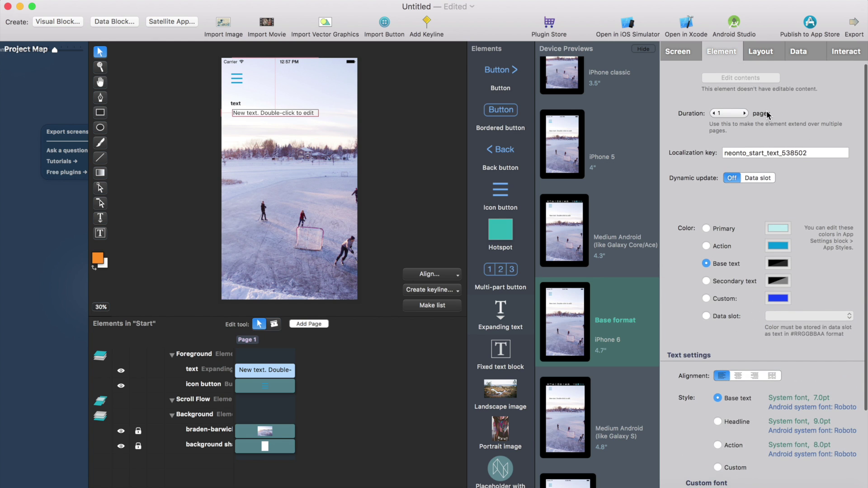
Align the text's left and right edges to the screen with offsets of 20 and -20 points
{"action": "left_click", "coordinate": [761, 52]}
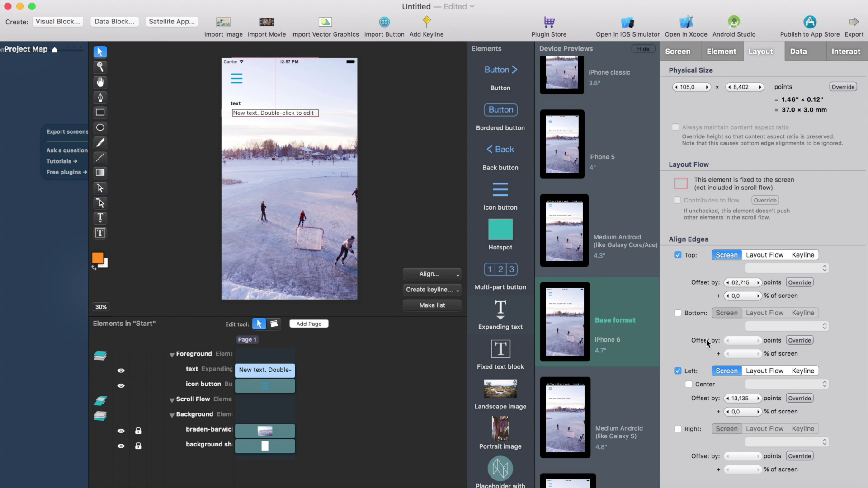
{"action": "left_click", "coordinate": [679, 430]}
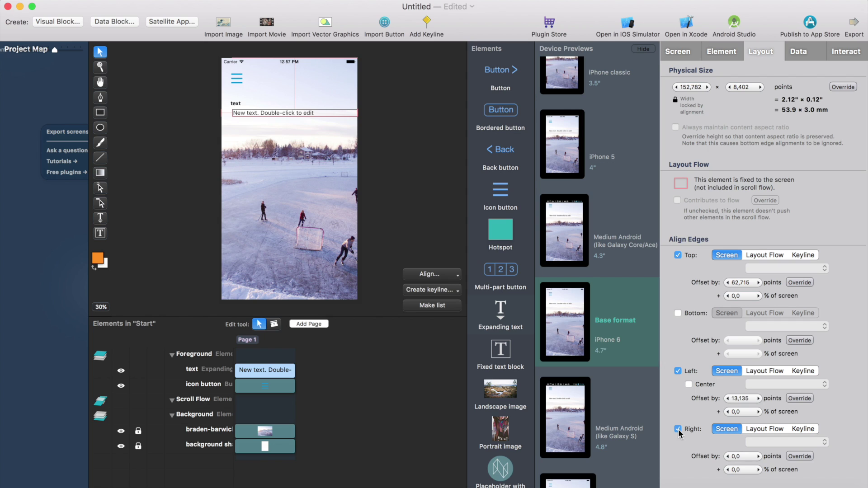
{"action": "left_click", "coordinate": [678, 371]}
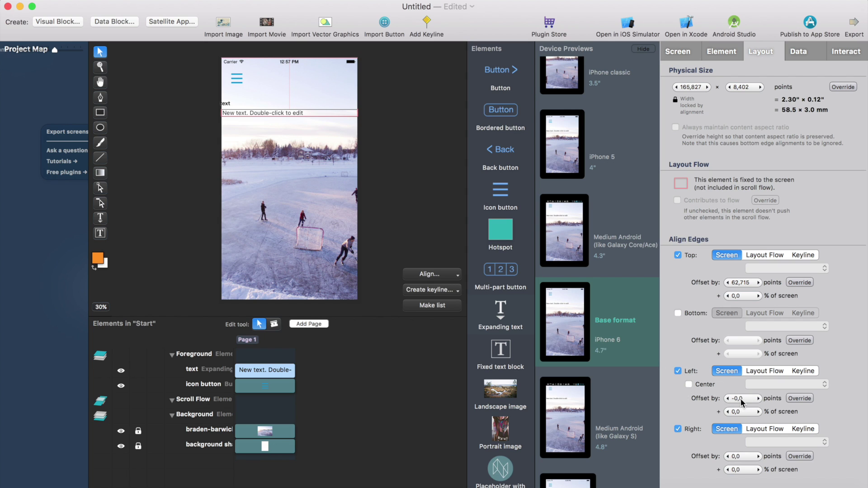
{"action": "triple_click", "coordinate": [742, 399]}
{"action": "type", "text": "20"}
{"action": "key", "text": "Tab"}
{"action": "key", "text": "Tab"}
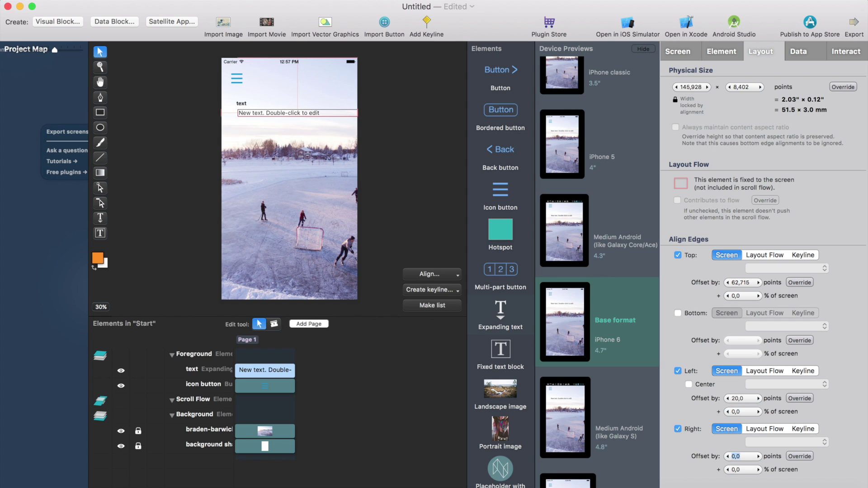
{"action": "type", "text": "-20"}
{"action": "key", "text": "Return"}
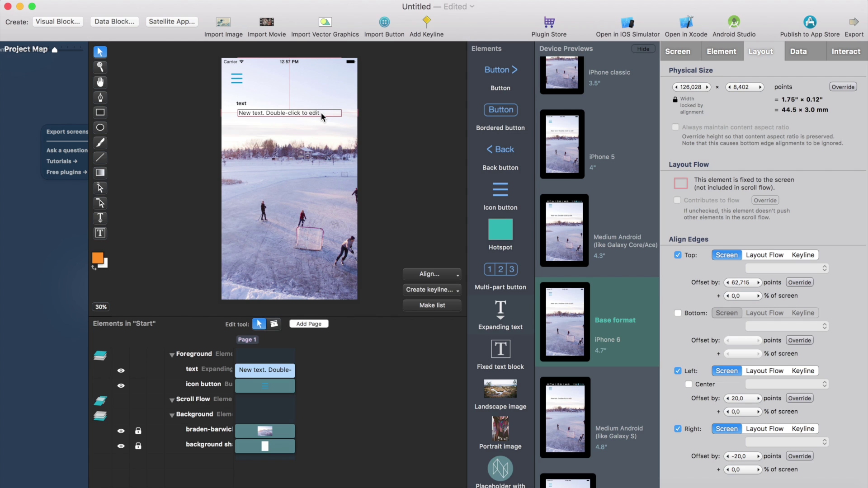
Switch the text element to a custom style and set its font to HaloHandletter
{"action": "left_click", "coordinate": [731, 55]}
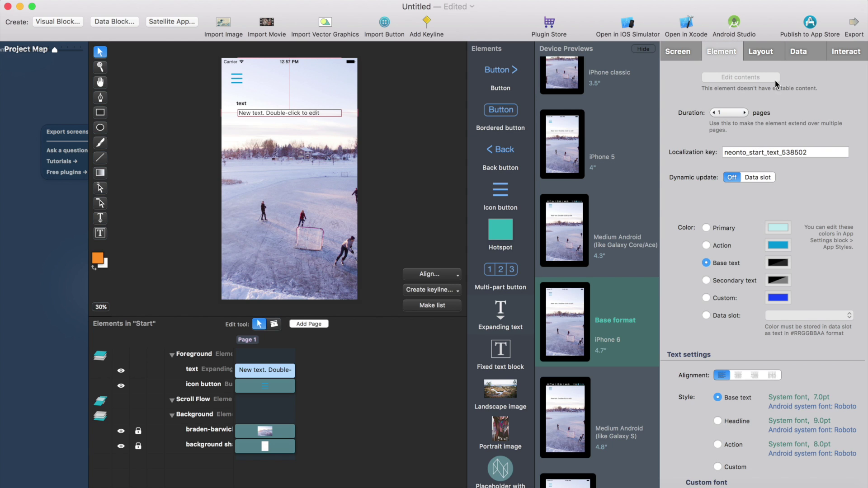
{"action": "scroll", "coordinate": [772, 333], "scroll_direction": "down", "scroll_amount": 5}
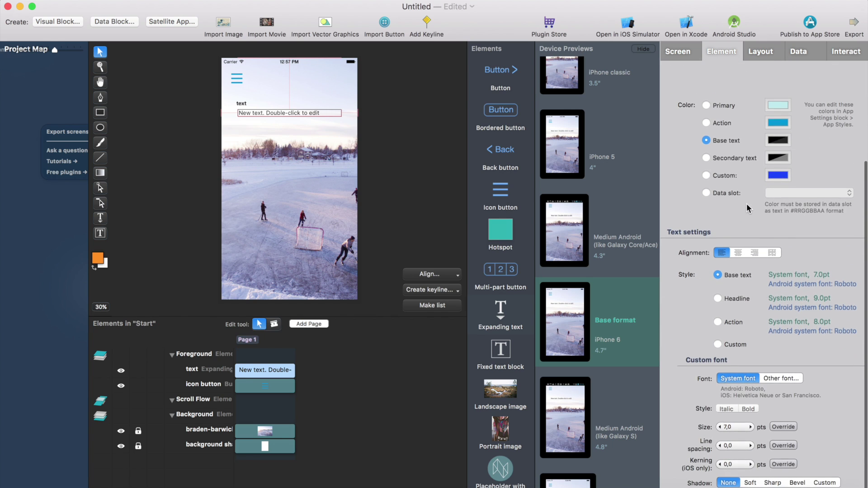
{"action": "left_click", "coordinate": [722, 351]}
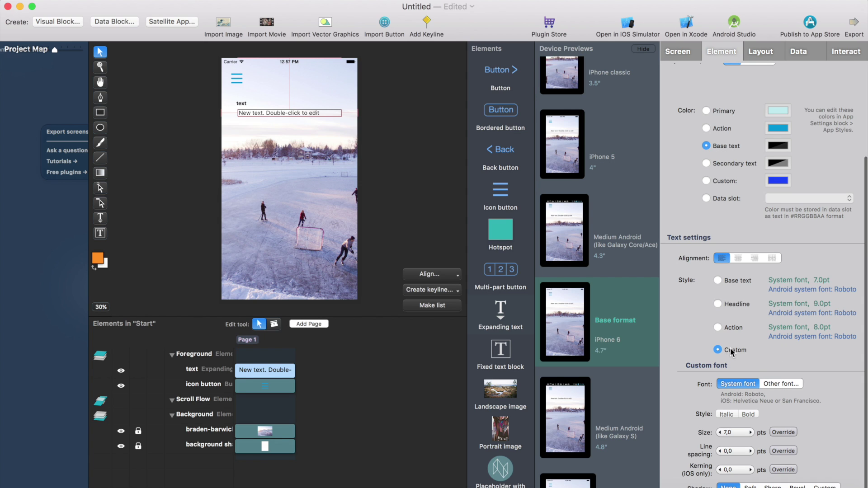
{"action": "left_click", "coordinate": [786, 385]}
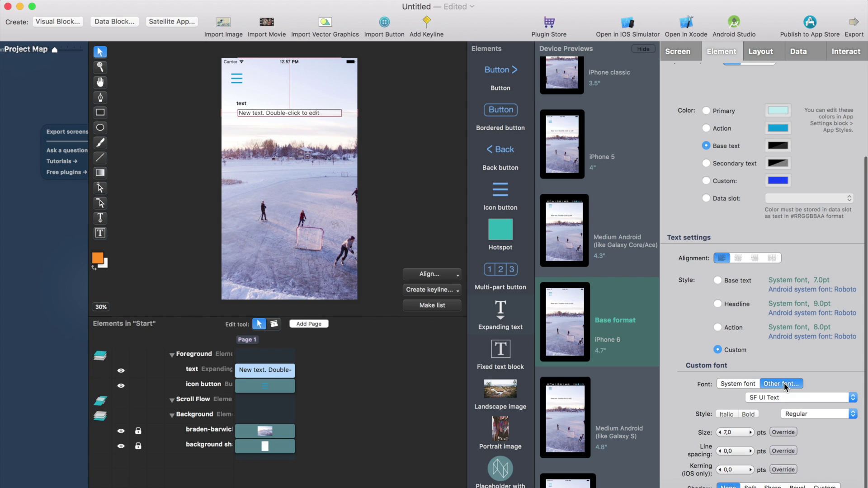
{"action": "left_click", "coordinate": [810, 396]}
{"action": "scroll", "coordinate": [810, 397], "scroll_direction": "up", "scroll_amount": 10}
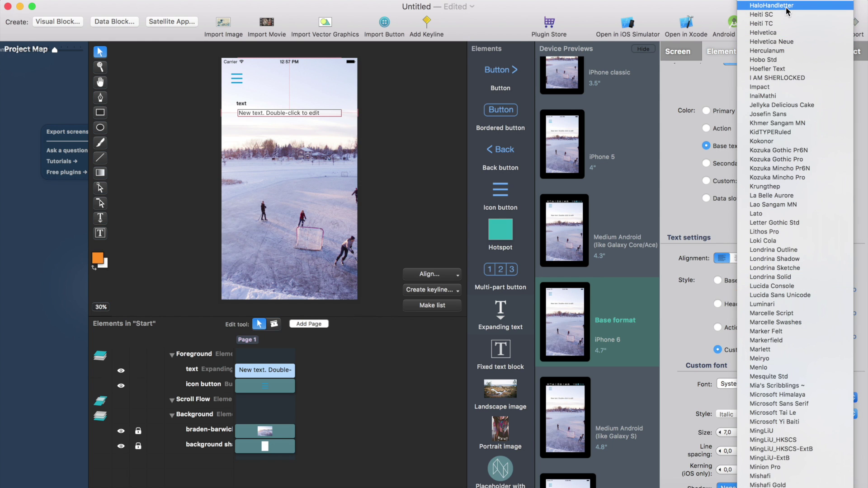
{"action": "left_click", "coordinate": [772, 6]}
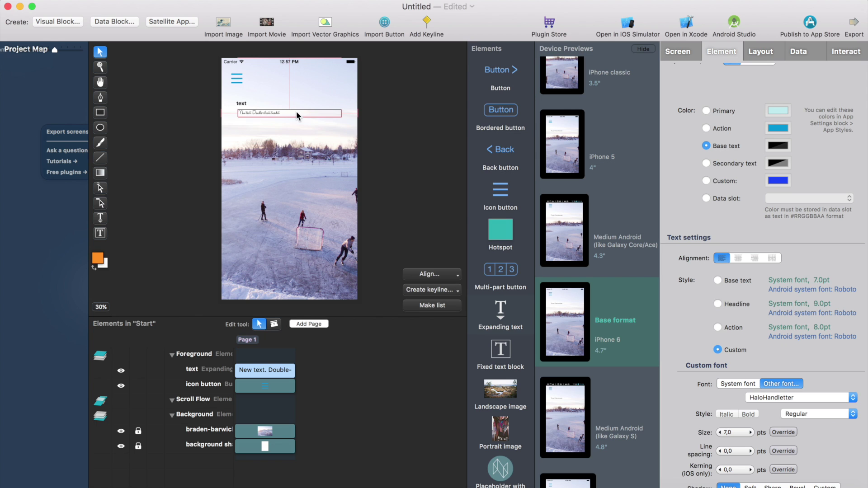
Increase the text element's custom font size to 19 pts
{"action": "double_click", "coordinate": [298, 113]}
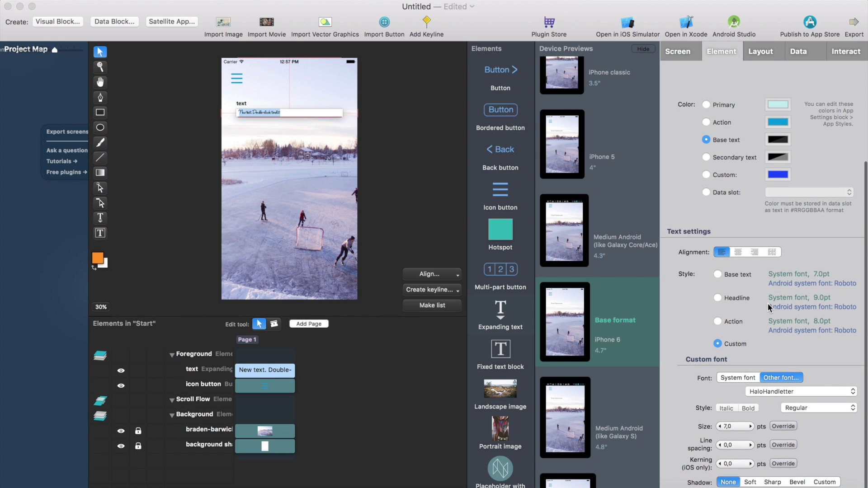
{"action": "left_click", "coordinate": [751, 433]}
{"action": "left_click", "coordinate": [751, 432]}
{"action": "left_click", "coordinate": [751, 433]}
{"action": "left_click", "coordinate": [751, 433]}
{"action": "left_click", "coordinate": [751, 433]}
{"action": "left_click", "coordinate": [751, 432]}
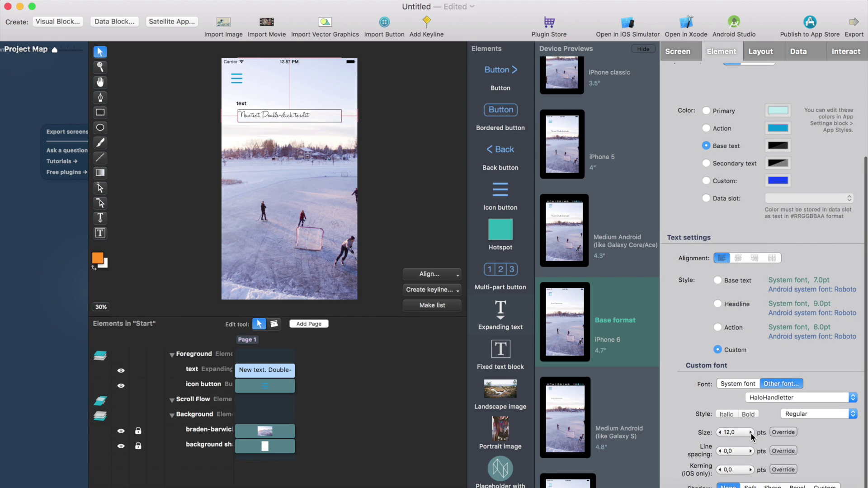
{"action": "left_click", "coordinate": [752, 432]}
{"action": "left_click", "coordinate": [752, 432]}
{"action": "left_click", "coordinate": [751, 432]}
{"action": "left_click", "coordinate": [751, 432]}
{"action": "left_click", "coordinate": [752, 432]}
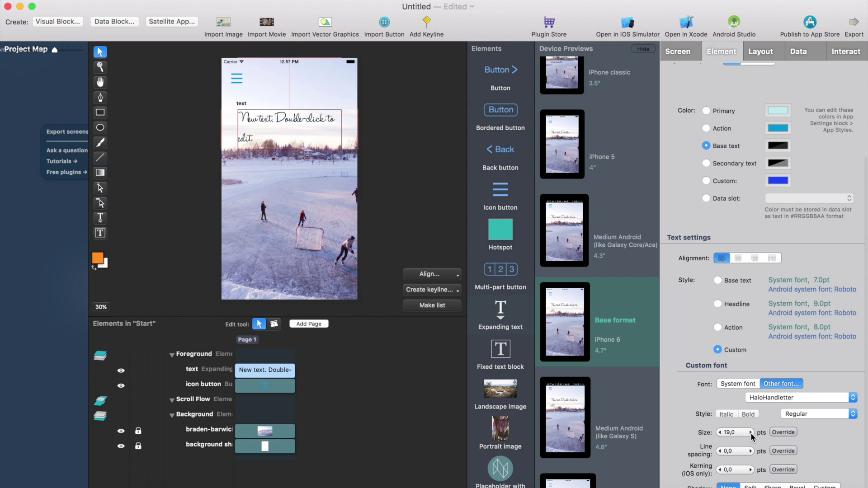
Set the text element's custom font size to 20 pts and centre its alignment
{"action": "left_click", "coordinate": [751, 433]}
{"action": "left_click", "coordinate": [751, 432]}
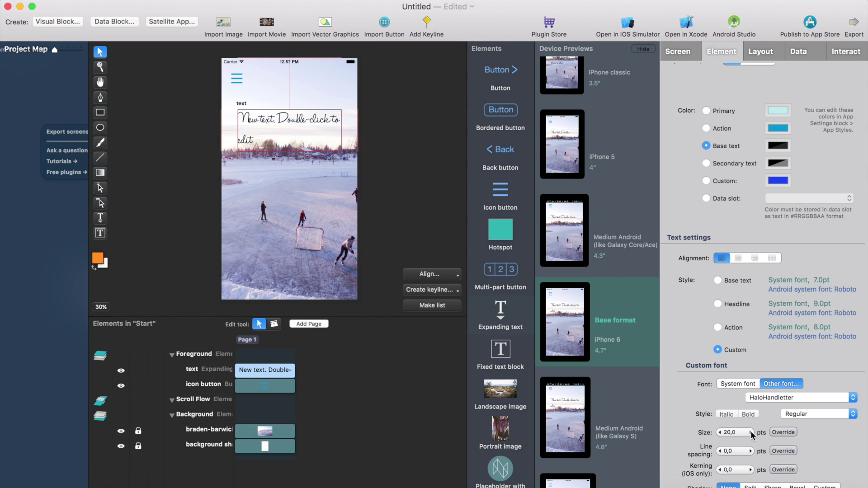
{"action": "left_click", "coordinate": [739, 259]}
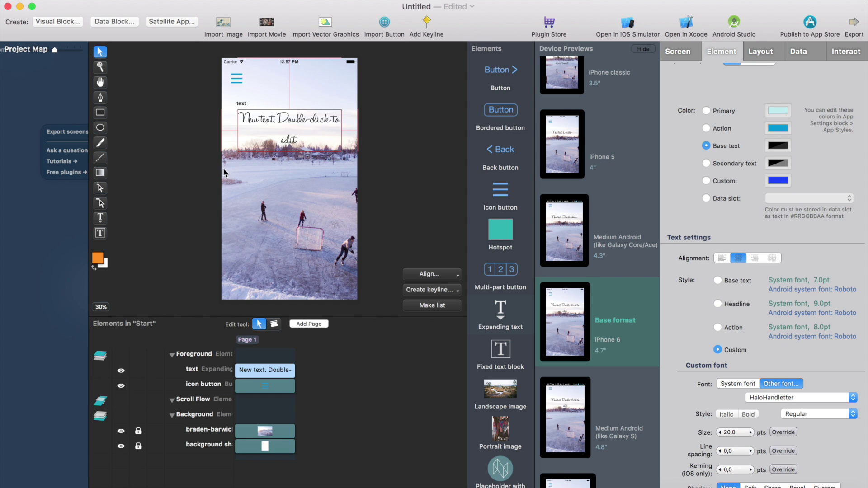
Move the text element up slightly, closer to the menu button, and deselect it
{"action": "left_click_drag", "start_coordinate": [277, 131], "coordinate": [276, 120]}
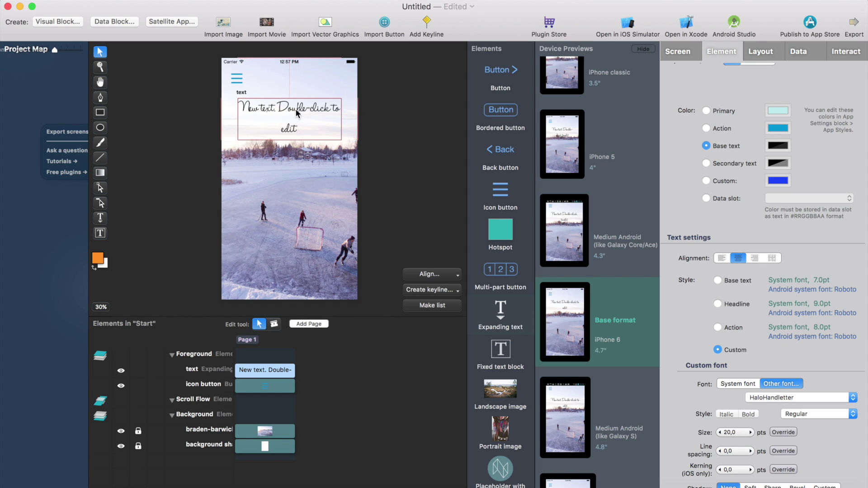
{"action": "scroll", "coordinate": [715, 124], "scroll_direction": "up", "scroll_amount": 5}
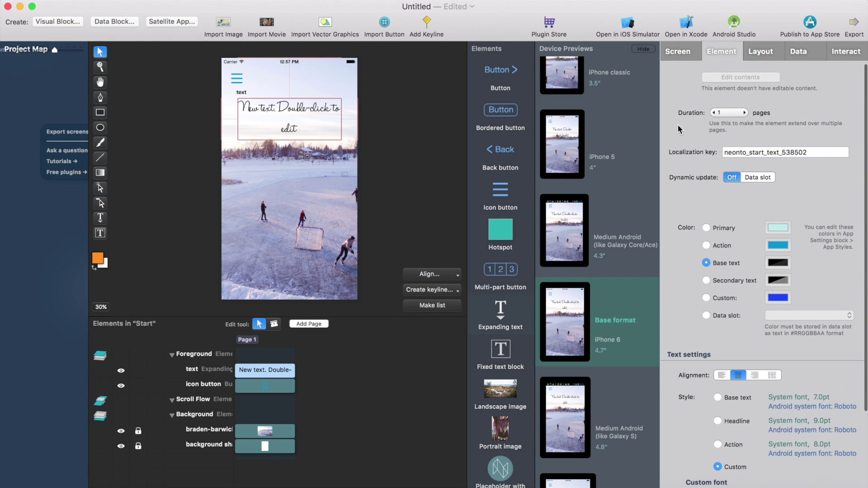
{"action": "left_click", "coordinate": [404, 115]}
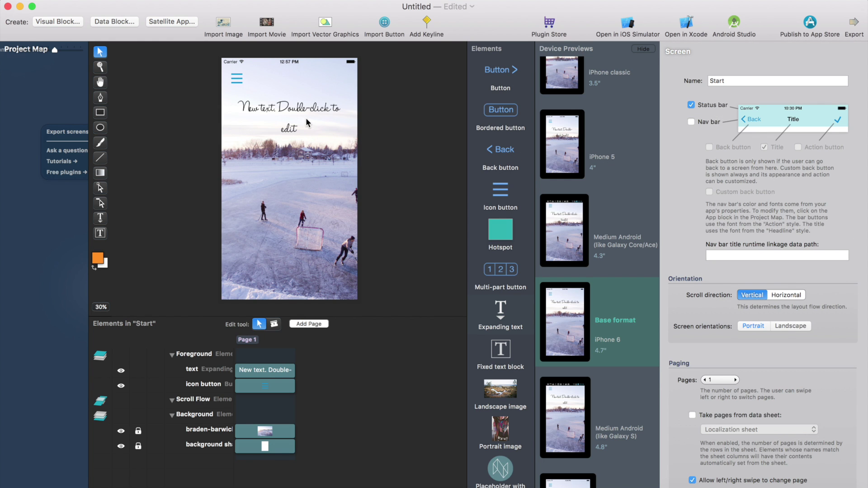
Select the text element again and examine its localization key
{"action": "left_click", "coordinate": [307, 124]}
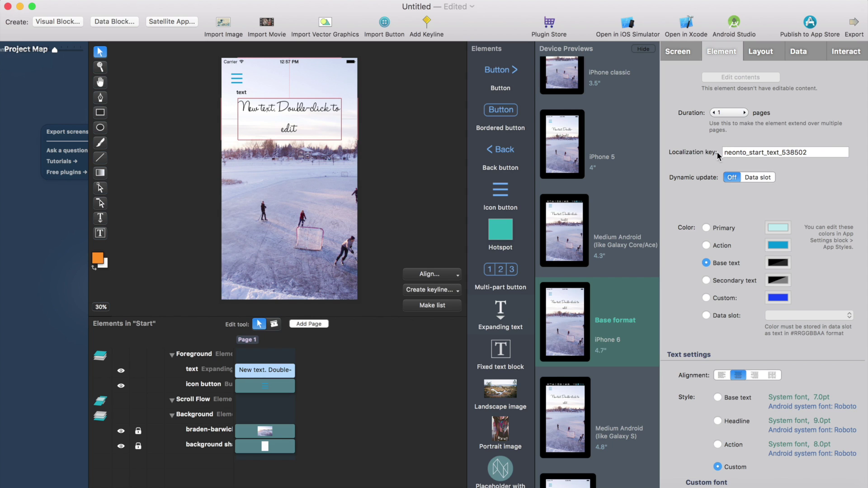
{"action": "left_click", "coordinate": [830, 153]}
{"action": "left_click_drag", "start_coordinate": [830, 152], "coordinate": [707, 154]}
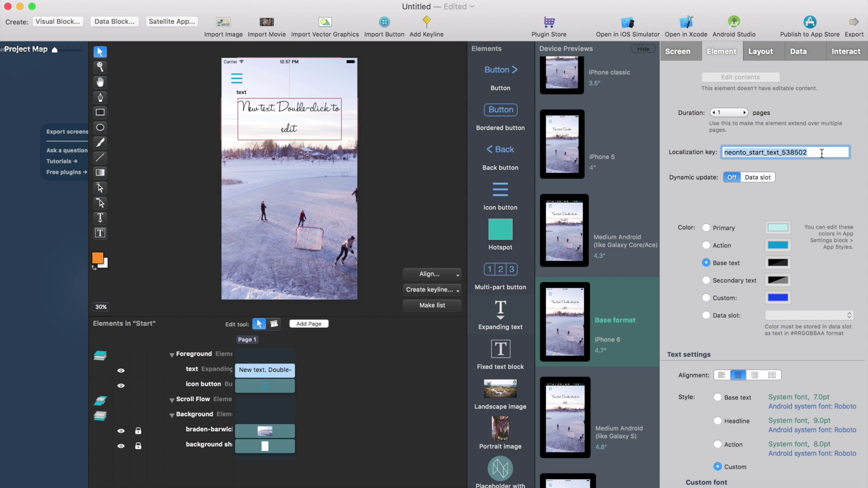
{"action": "left_click", "coordinate": [822, 153]}
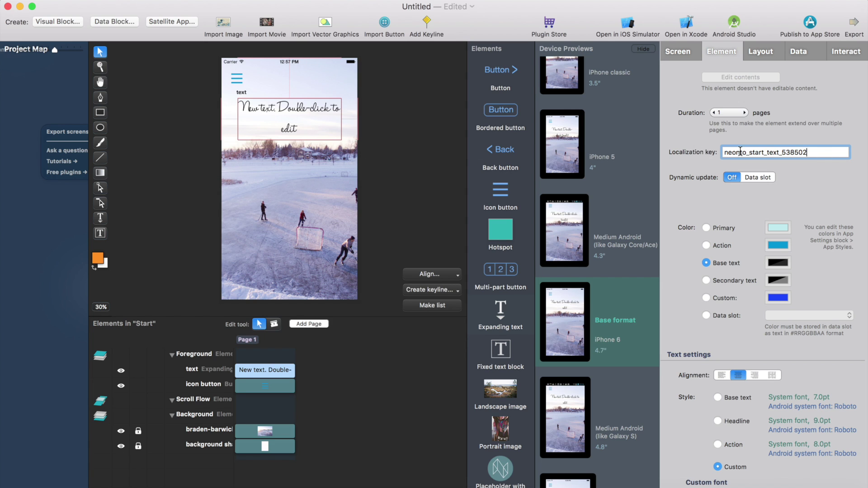
Open the Localization Sheet from the project map for editing and narrow its key column
{"action": "left_click", "coordinate": [53, 219]}
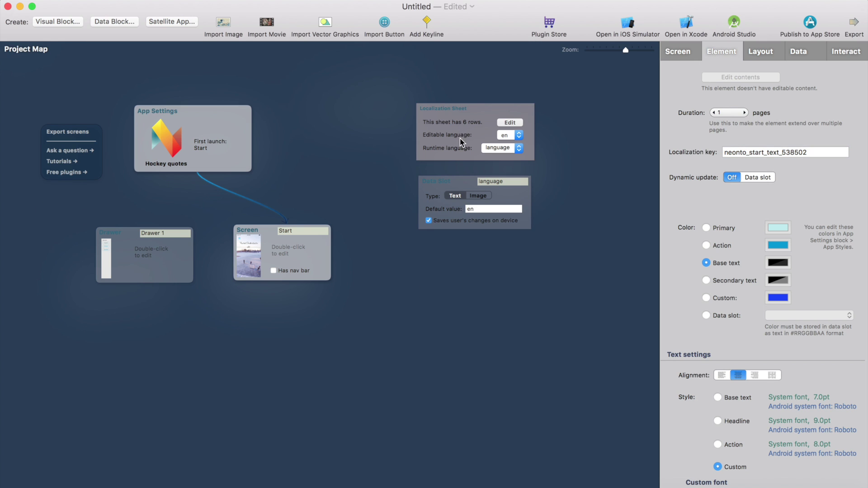
{"action": "double_click", "coordinate": [458, 116]}
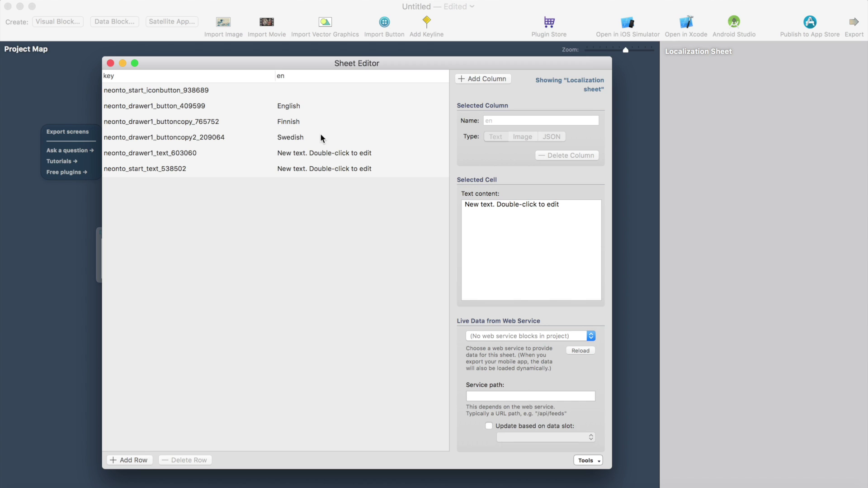
{"action": "left_click_drag", "start_coordinate": [272, 80], "coordinate": [239, 76]}
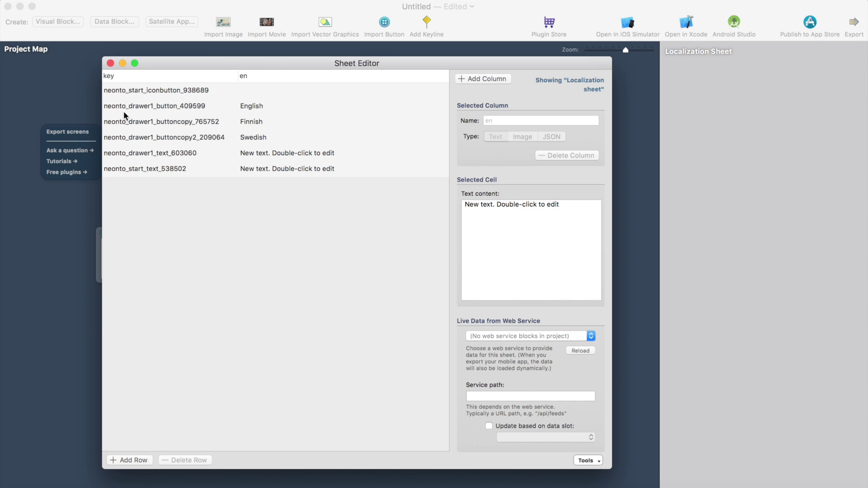
{"action": "left_click", "coordinate": [130, 91]}
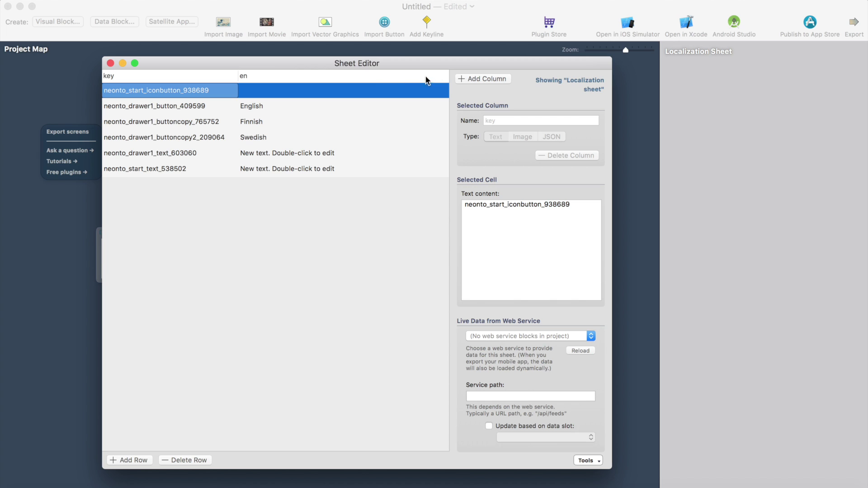
Add two text columns named fi and se to the localization sheet
{"action": "left_click", "coordinate": [468, 78]}
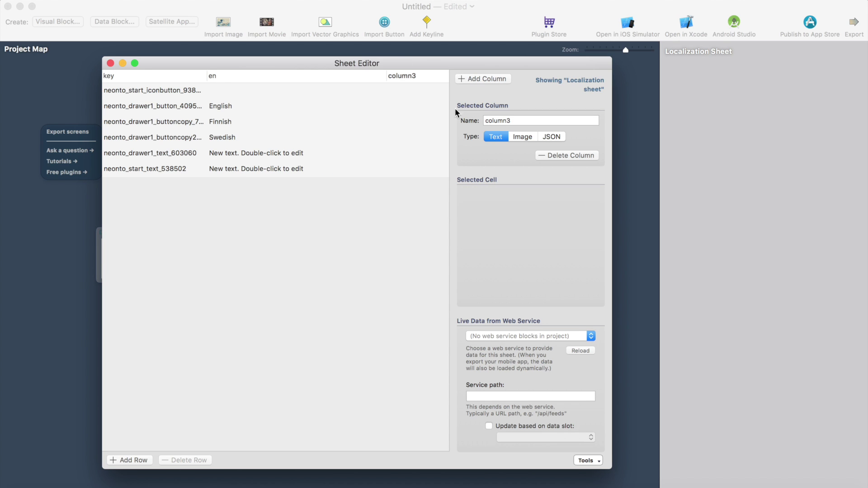
{"action": "left_click", "coordinate": [487, 122]}
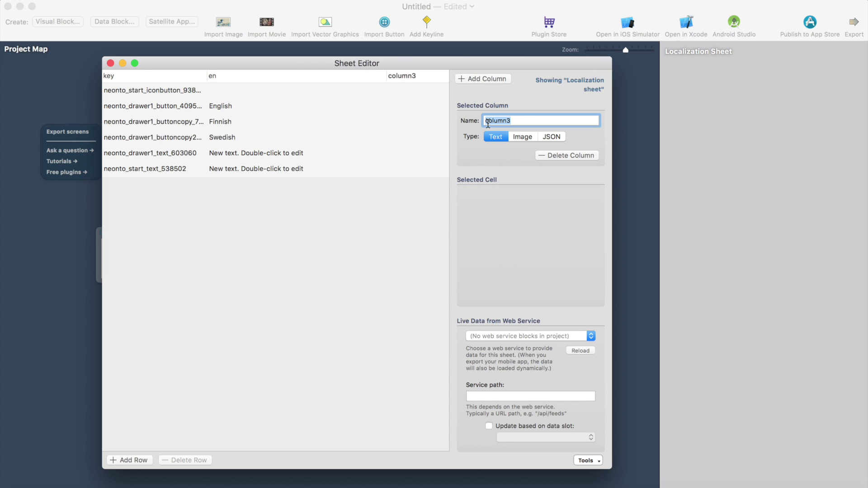
{"action": "type", "text": "fi"}
{"action": "key", "text": "Return"}
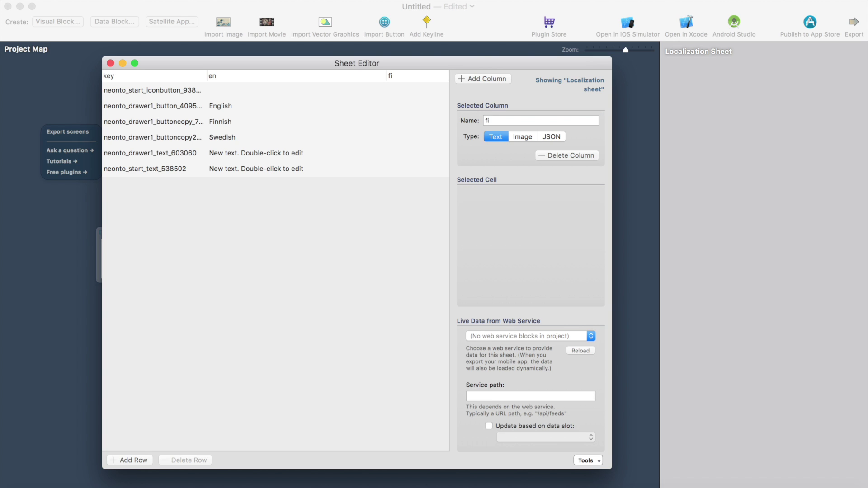
{"action": "left_click", "coordinate": [470, 79]}
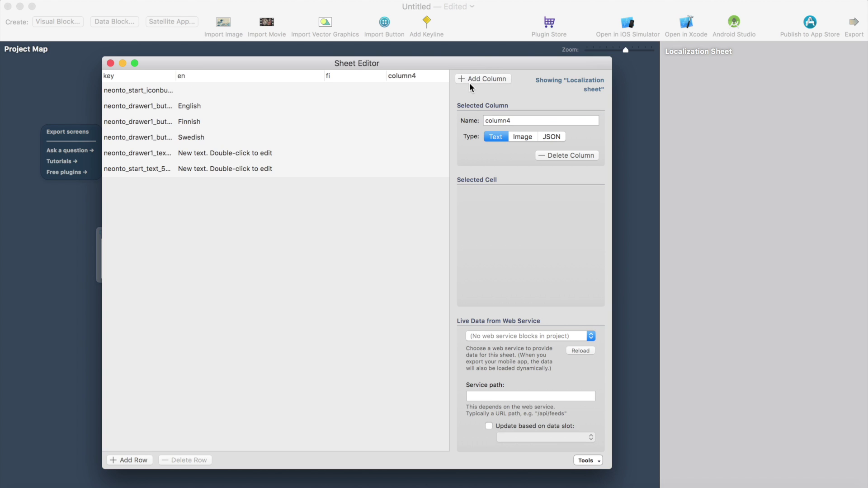
{"action": "left_click", "coordinate": [529, 118]}
{"action": "type", "text": "se"}
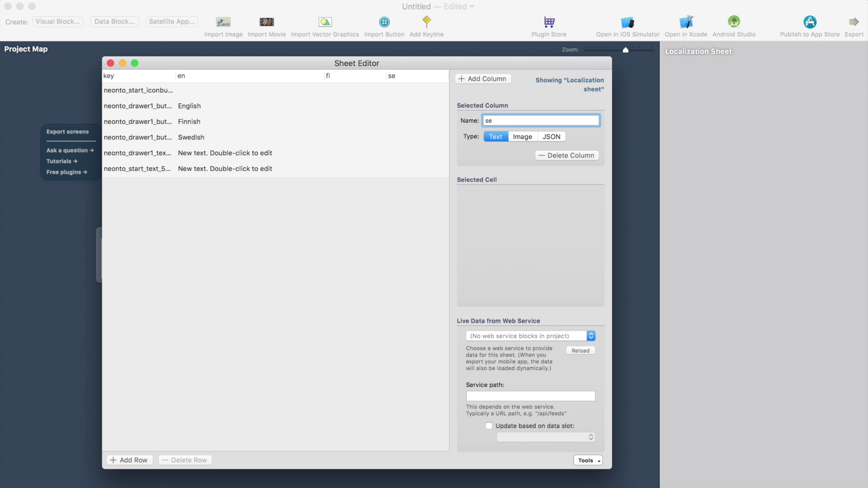
{"action": "key", "text": "Return"}
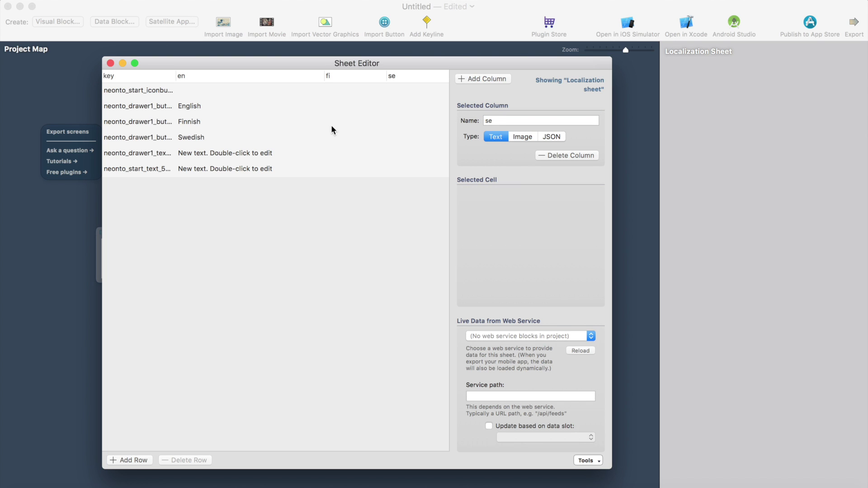
Enter "Englanniksi" in the fi column as the Finnish translation of the English button
{"action": "left_click", "coordinate": [333, 154]}
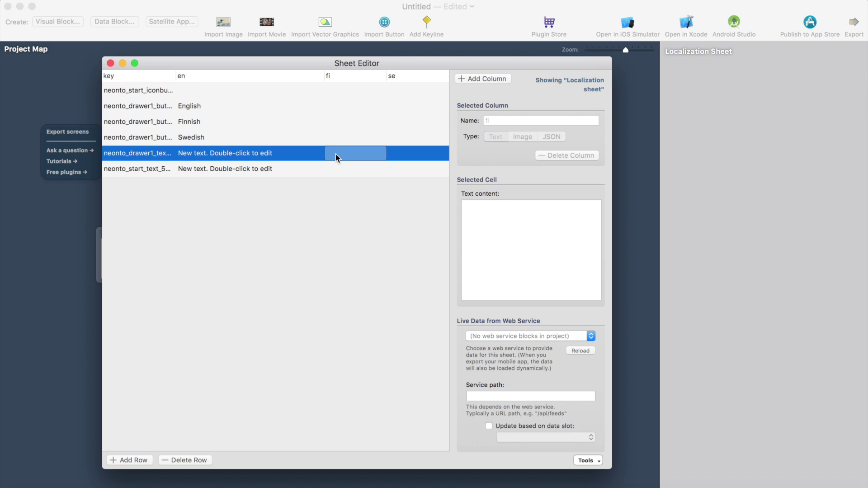
{"action": "left_click", "coordinate": [343, 107]}
{"action": "double_click", "coordinate": [342, 107]}
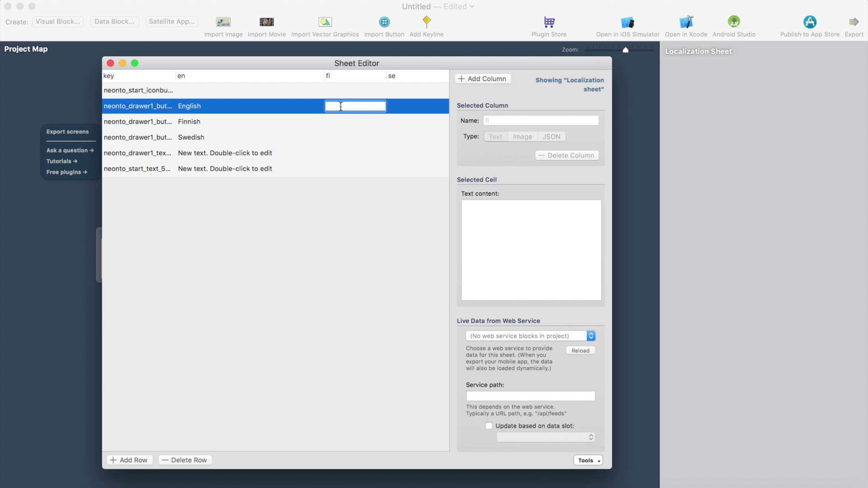
{"action": "left_click", "coordinate": [251, 112]}
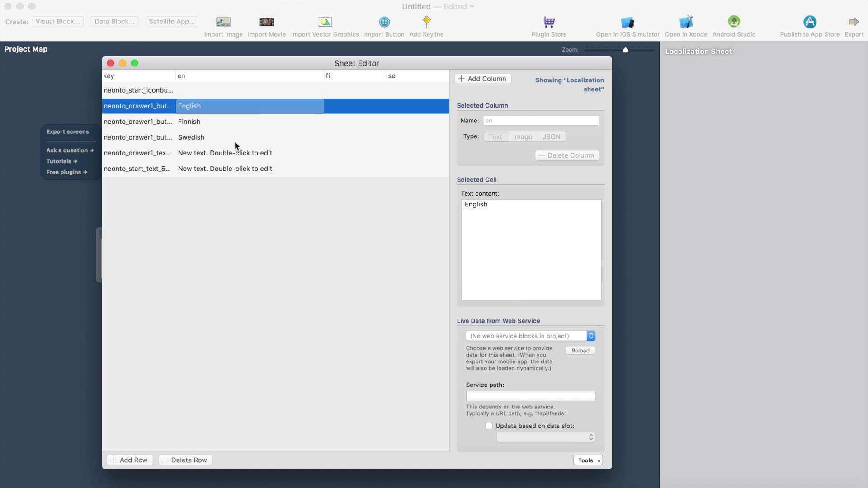
{"action": "double_click", "coordinate": [343, 106]}
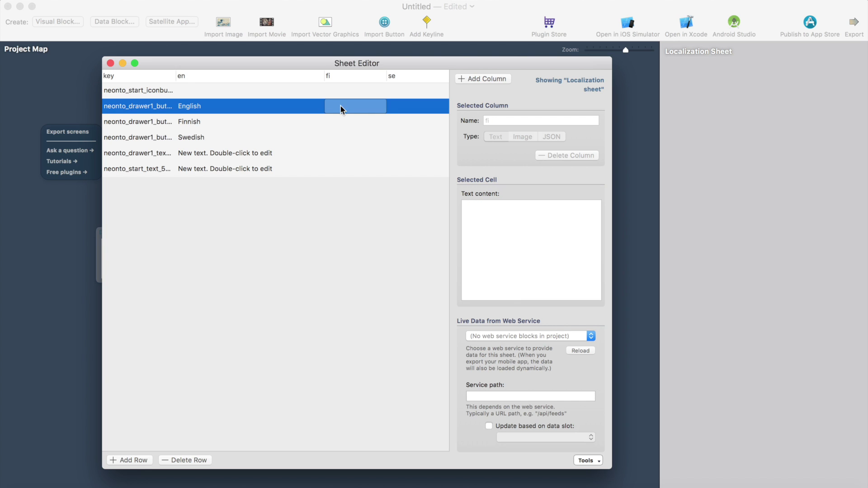
{"action": "type", "text": "Englanniksi"}
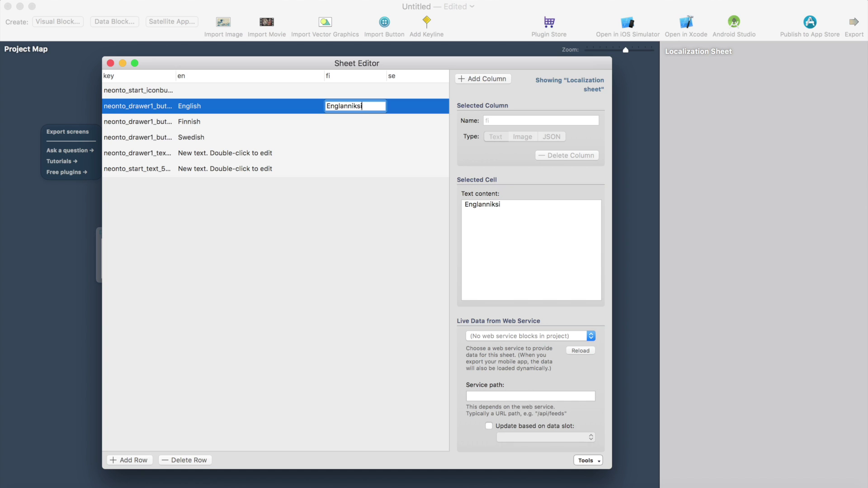
{"action": "key", "text": "Tab"}
Enter the fi translations "Suomeksi" for the Finnish button and "Ruotsiksi" for the Swedish button
{"action": "double_click", "coordinate": [340, 123]}
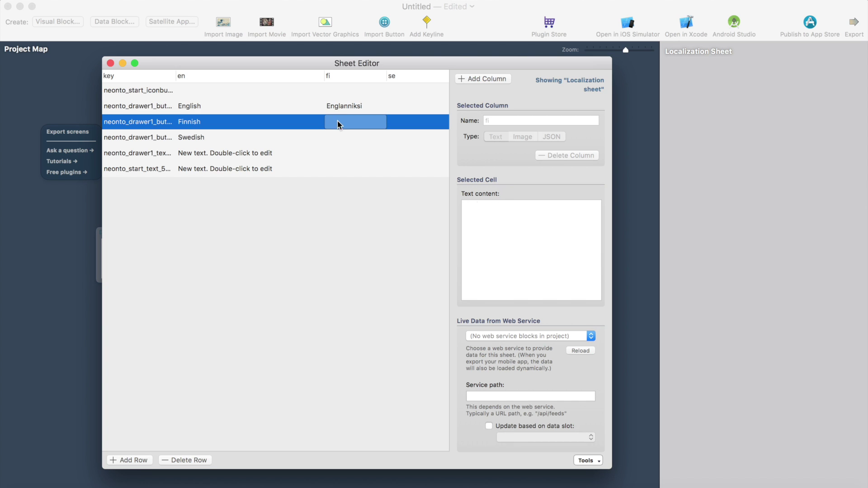
{"action": "type", "text": "Suome"}
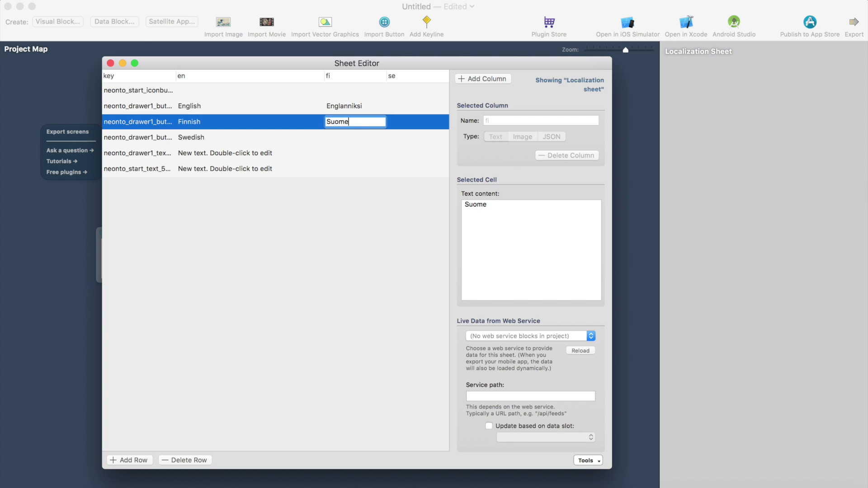
{"action": "type", "text": "ksi"}
{"action": "left_click", "coordinate": [343, 137]}
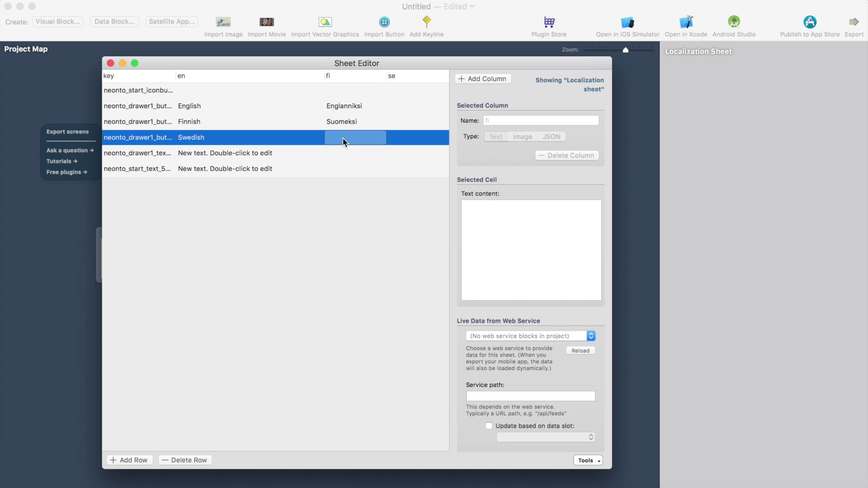
{"action": "left_click", "coordinate": [343, 137]}
{"action": "type", "text": "Ruo"}
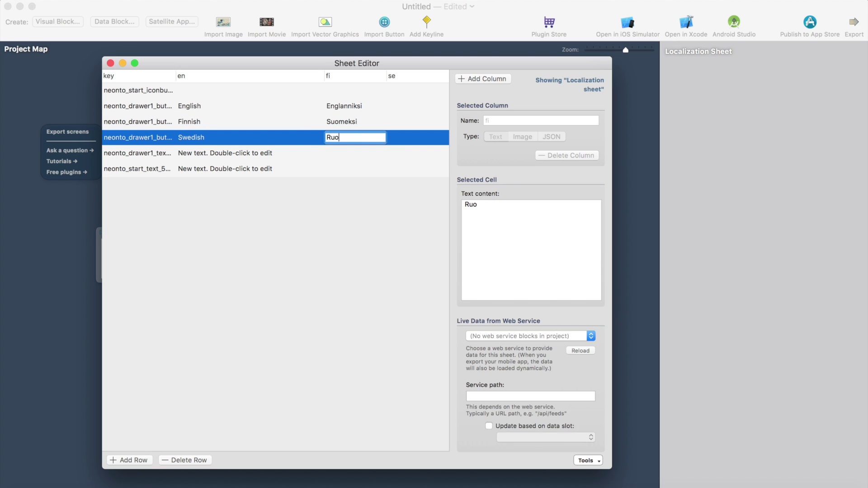
{"action": "type", "text": "tsiksi"}
{"action": "key", "text": "Return"}
{"action": "left_click", "coordinate": [415, 107]}
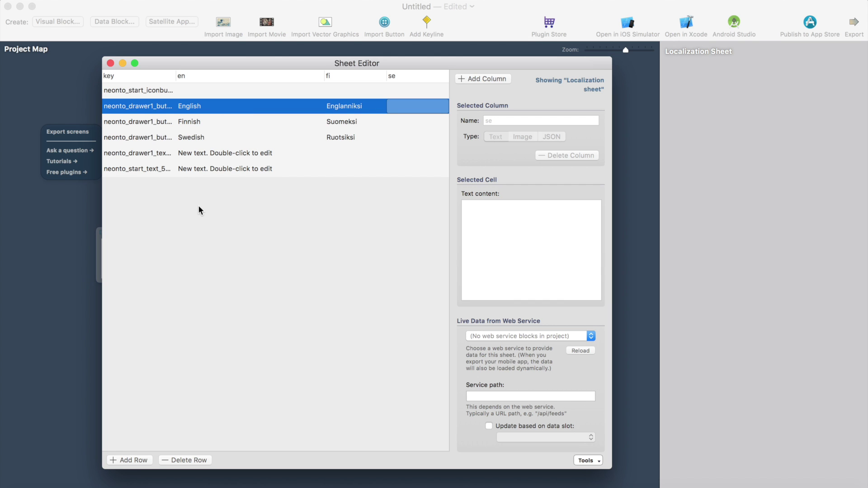
Leave the sheet editor and open the Start screen's text element for editing
{"action": "left_click", "coordinate": [53, 246]}
{"action": "left_click", "coordinate": [294, 256]}
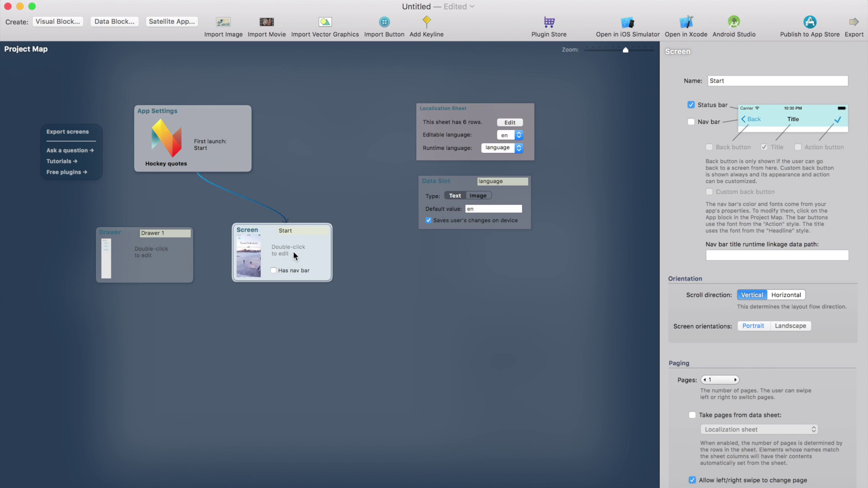
{"action": "double_click", "coordinate": [294, 256]}
{"action": "left_click", "coordinate": [300, 116]}
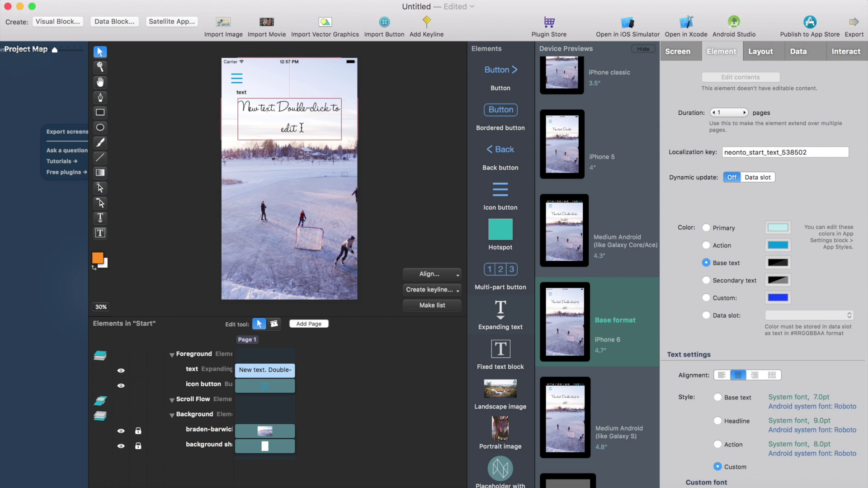
{"action": "double_click", "coordinate": [302, 130]}
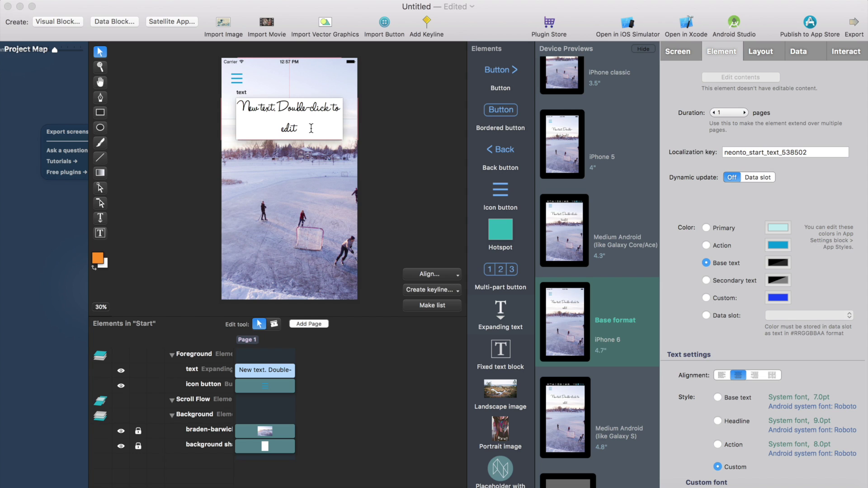
Change the text element's localization key to neonto_start_text_quote and return to the project map
{"action": "left_click", "coordinate": [812, 150]}
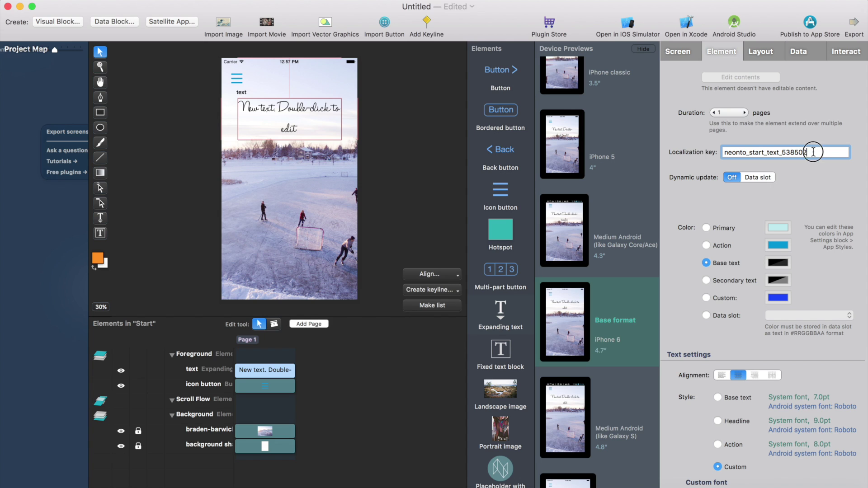
{"action": "left_click_drag", "start_coordinate": [814, 152], "coordinate": [782, 152]}
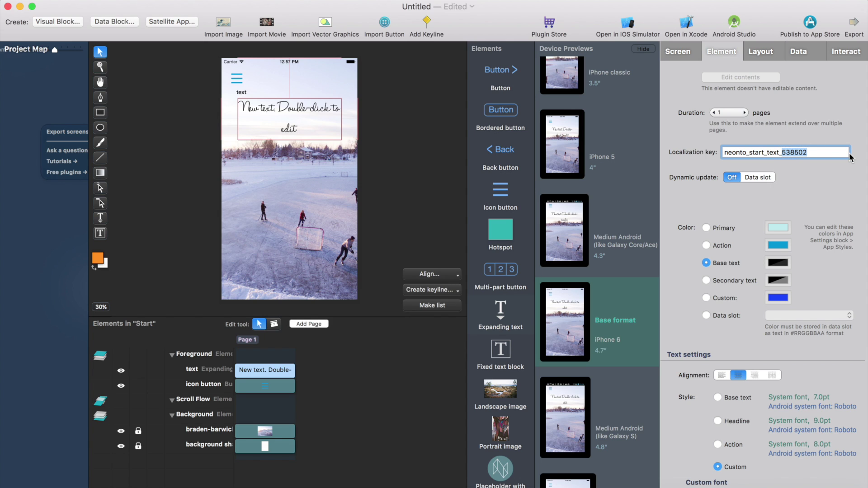
{"action": "type", "text": "quote"}
{"action": "key", "text": "Return"}
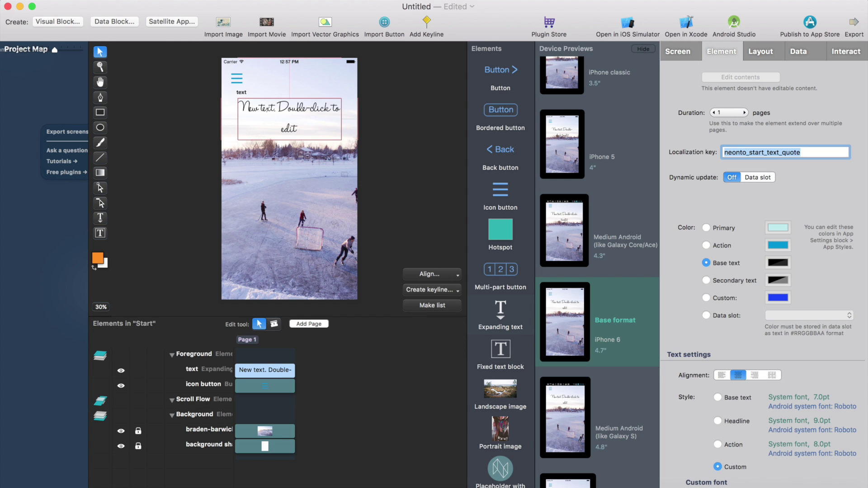
{"action": "left_click", "coordinate": [806, 154]}
{"action": "left_click_drag", "start_coordinate": [824, 155], "coordinate": [711, 155]}
{"action": "left_click", "coordinate": [76, 217]}
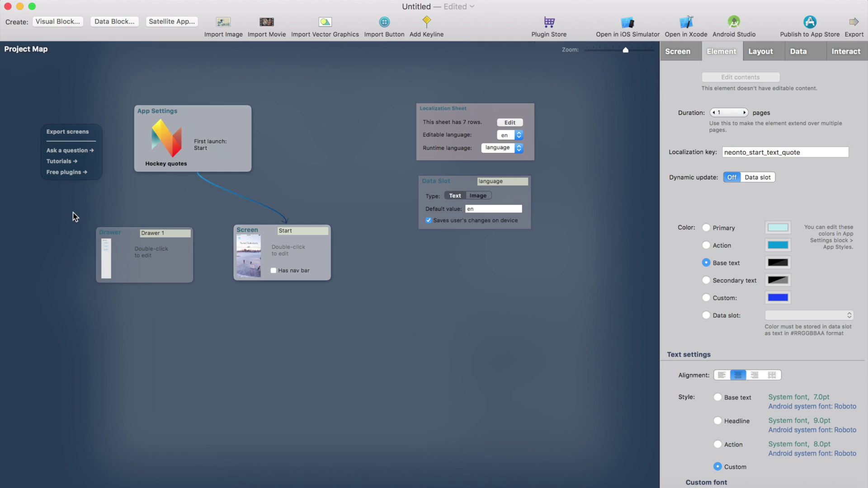
Open the localization sheet for editing and widen its key column
{"action": "left_click", "coordinate": [457, 111]}
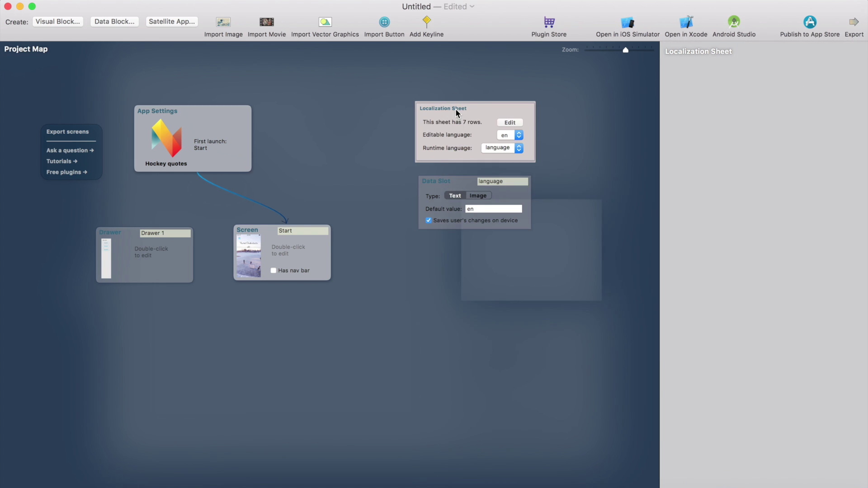
{"action": "double_click", "coordinate": [457, 111]}
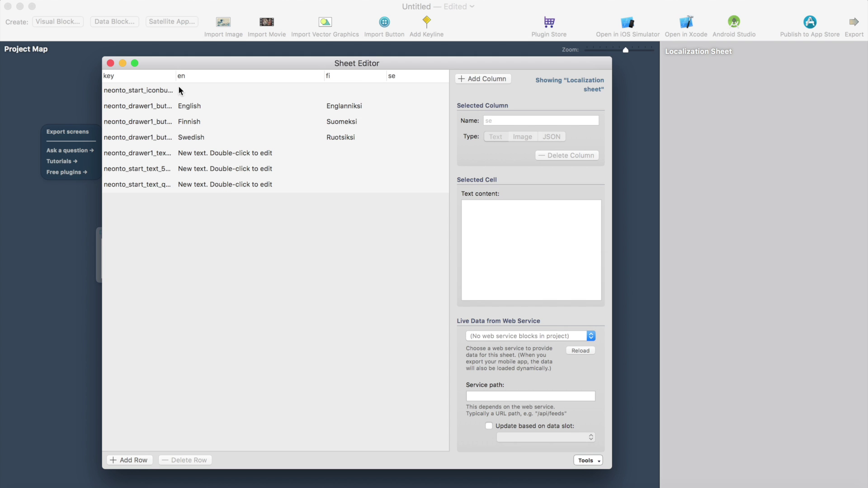
{"action": "left_click_drag", "start_coordinate": [175, 76], "coordinate": [218, 76]}
Replace the en placeholder for neonto_start_text_quote with the copied quote "You miss 100% of the shots you don't take." and its source link
{"action": "left_click", "coordinate": [249, 191]}
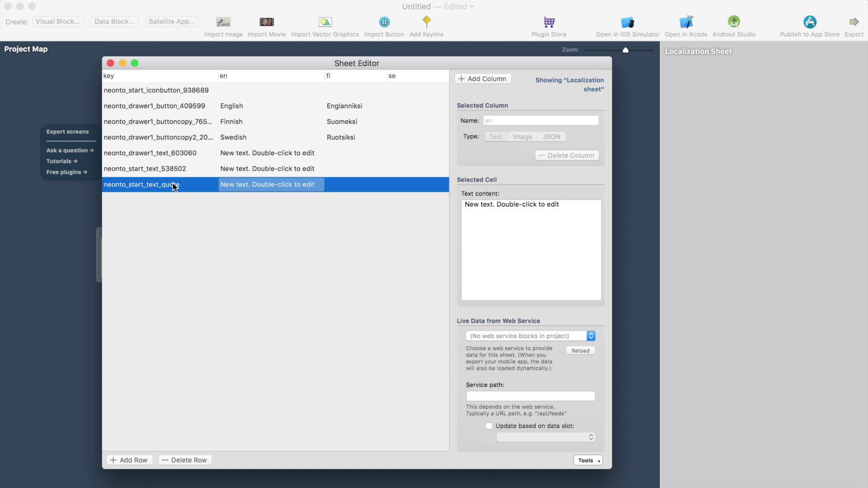
{"action": "double_click", "coordinate": [243, 185]}
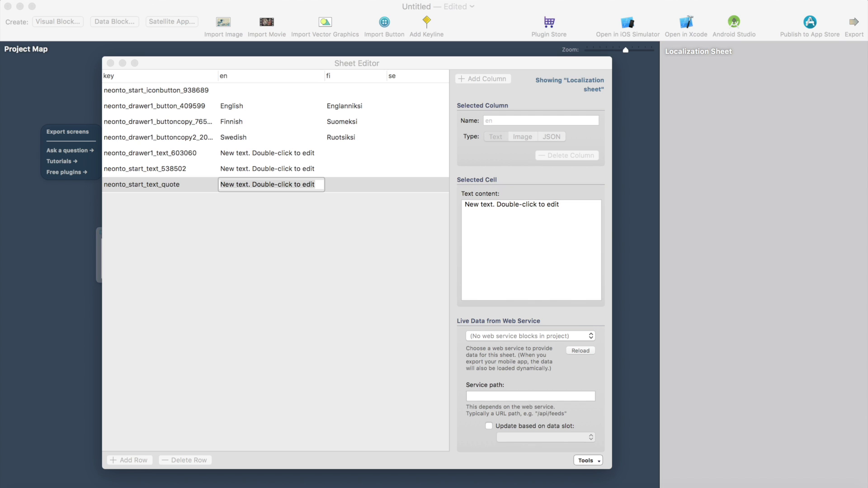
{"action": "left_click", "coordinate": [284, 188]}
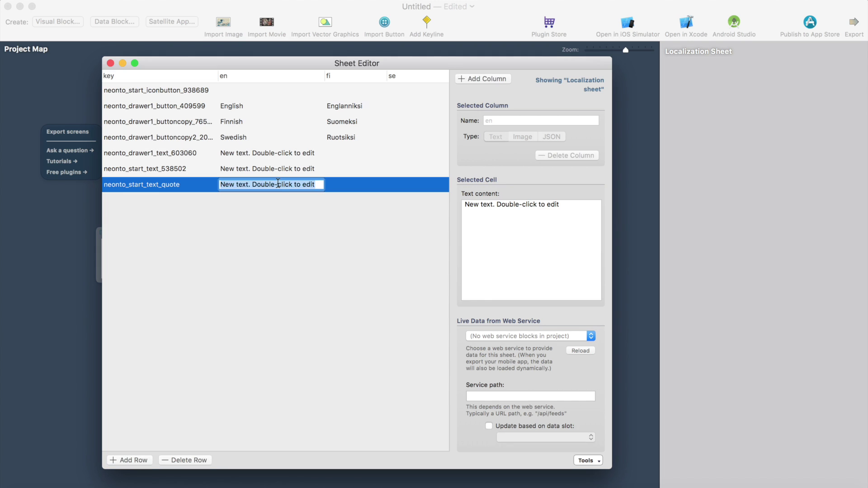
{"action": "type", "text": "You miss 100% of the shots you don't take. Read more at: https://www.brainyquote.com/quotes/quotes/w/waynegretz378694.html"}
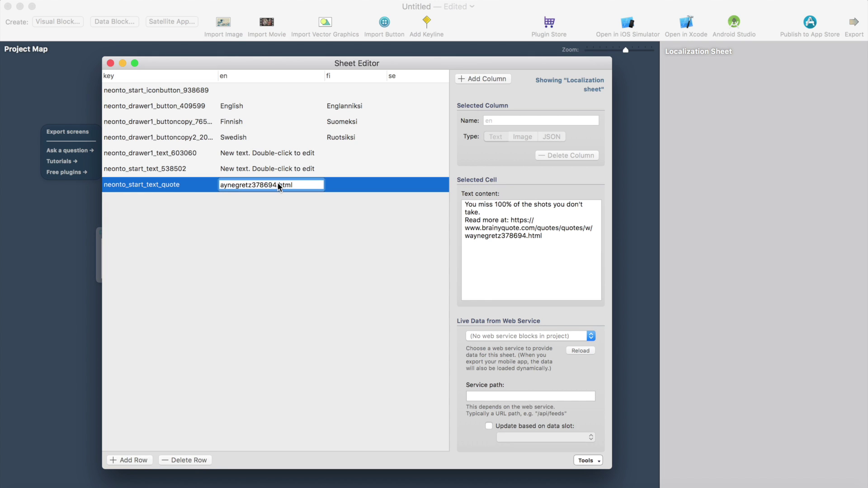
Try to trim the source link from the end of the en quote text
{"action": "key", "text": "BackSpace"}
{"action": "key", "text": "BackSpace"}
{"action": "key", "text": "BackSpace"}
{"action": "key", "text": "BackSpace"}
{"action": "key", "text": "BackSpace"}
{"action": "key", "text": "BackSpace"}
{"action": "key", "text": "BackSpace"}
{"action": "key", "text": "BackSpace"}
{"action": "key", "text": "BackSpace"}
{"action": "key", "text": "BackSpace"}
{"action": "key", "text": "BackSpace"}
{"action": "key", "text": "BackSpace"}
{"action": "key", "text": "BackSpace"}
{"action": "key", "text": "BackSpace"}
{"action": "key", "text": "BackSpace"}
{"action": "key", "text": "BackSpace"}
{"action": "key", "text": "BackSpace"}
{"action": "key", "text": "BackSpace"}
{"action": "key", "text": "BackSpace"}
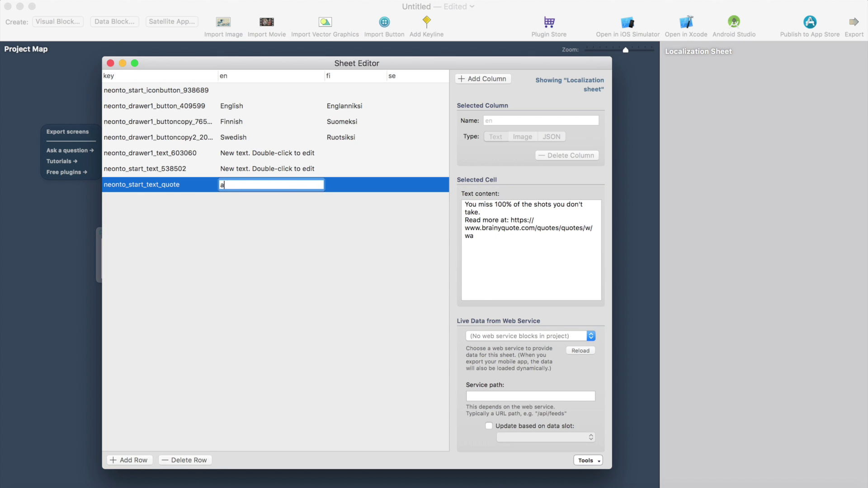
{"action": "key", "text": "BackSpace"}
{"action": "key", "text": "BackSpace"}
{"action": "key", "text": "BackSpace"}
{"action": "key", "text": "BackSpace"}
{"action": "key", "text": "BackSpace"}
{"action": "key", "text": "BackSpace"}
{"action": "key", "text": "BackSpace"}
{"action": "key", "text": "BackSpace"}
{"action": "key", "text": "BackSpace"}
{"action": "key", "text": "BackSpace"}
{"action": "key", "text": "BackSpace"}
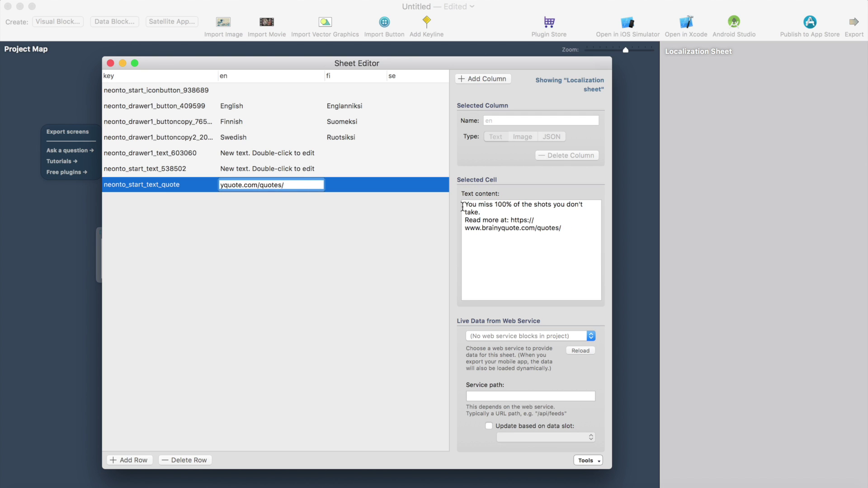
Copy only the sentence "You miss 100% of the shots you don't take." from the cell's text content, and clear all its text
{"action": "left_click", "coordinate": [482, 209]}
{"action": "left_click_drag", "start_coordinate": [486, 211], "coordinate": [463, 204]}
{"action": "key", "text": "super+c"}
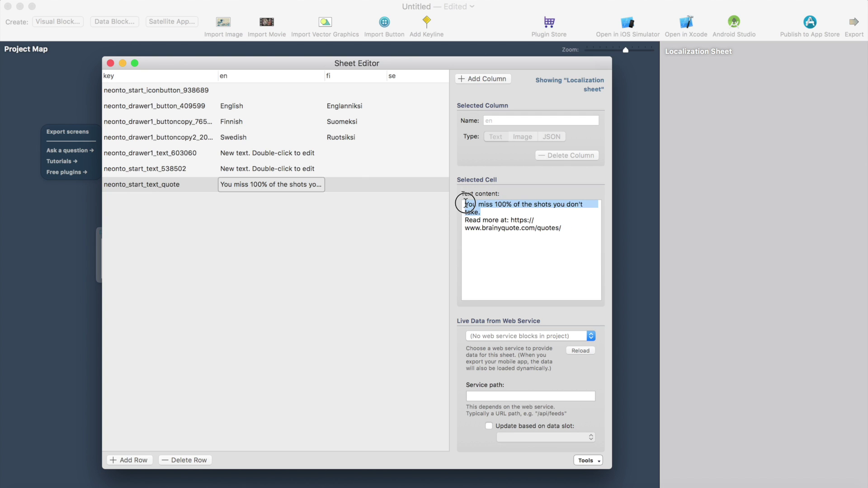
{"action": "key", "text": "BackSpace"}
{"action": "key", "text": "super+a"}
{"action": "key", "text": "BackSpace"}
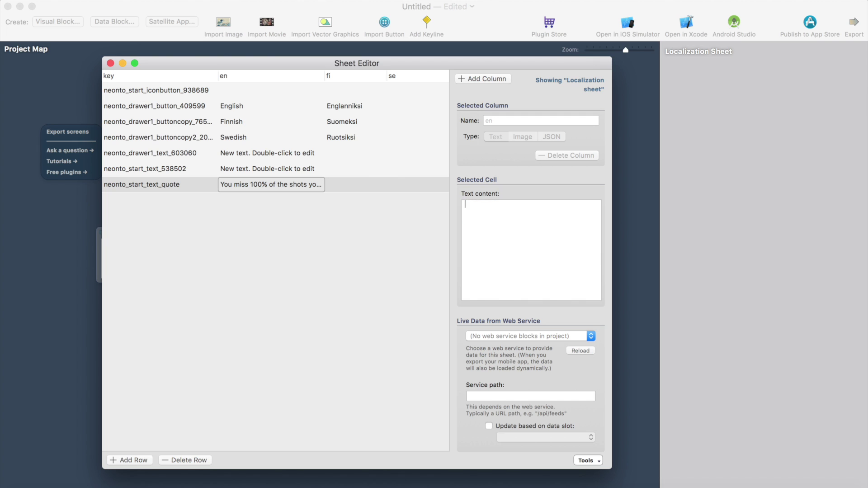
Paste the copied sentence into the en cell of neonto_start_text_quote and enclose it in double quotation marks
{"action": "left_click", "coordinate": [186, 189]}
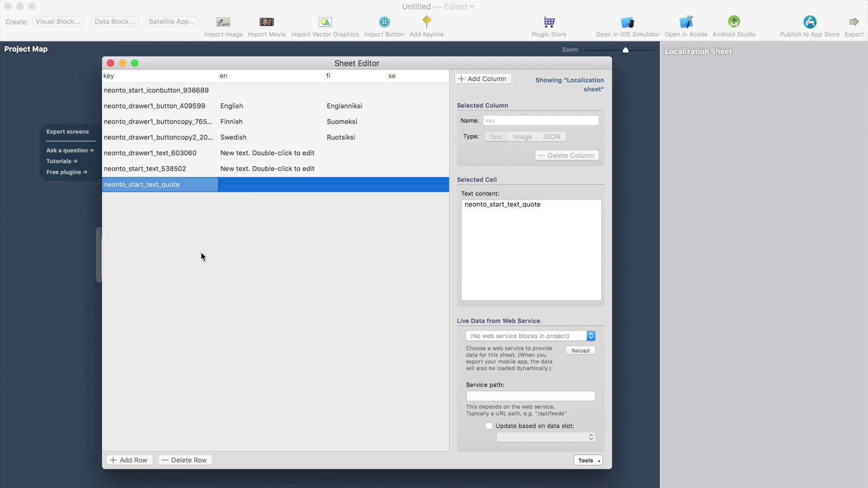
{"action": "double_click", "coordinate": [246, 186]}
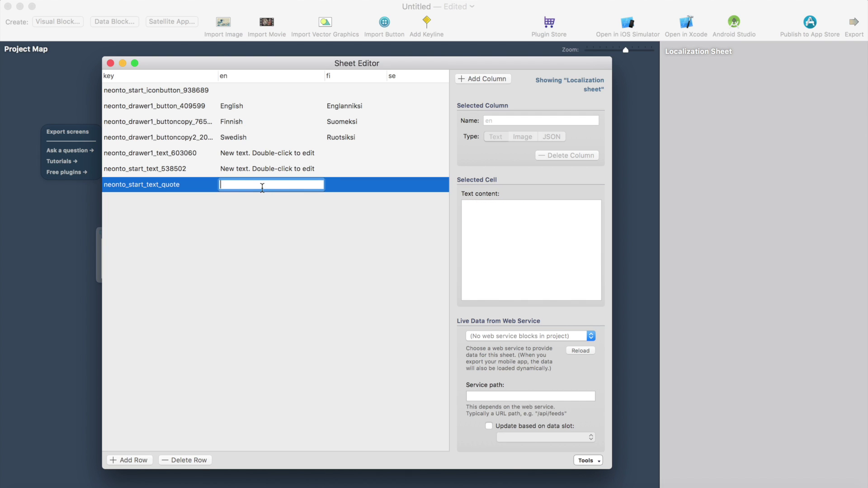
{"action": "key", "text": "super+v"}
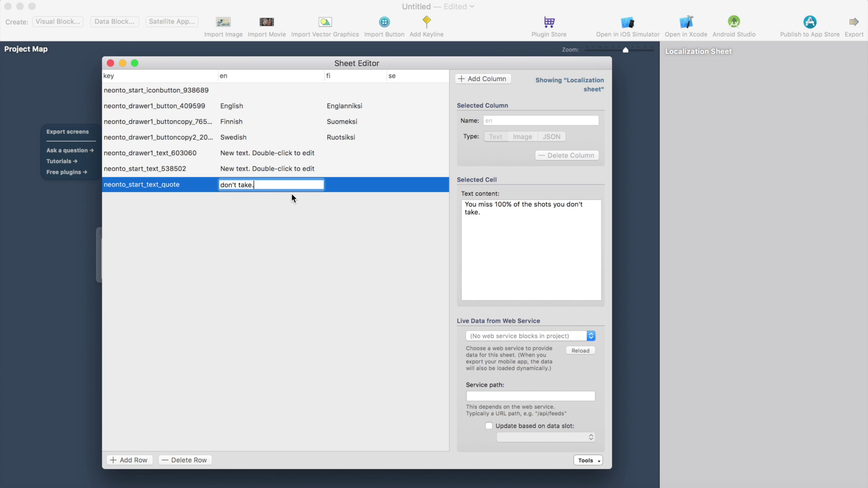
{"action": "type", "text": "\""}
{"action": "key", "text": "alt+Left"}
{"action": "key", "text": "alt+Left"}
{"action": "key", "text": "alt+Left"}
{"action": "type", "text": "\""}
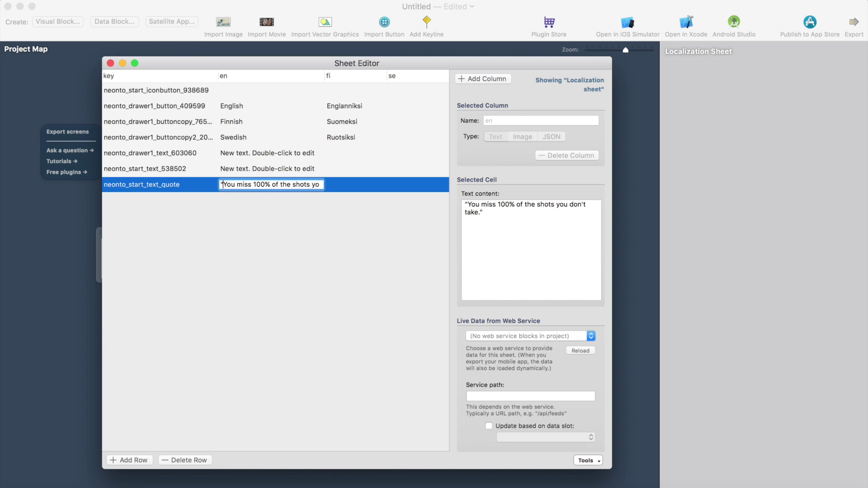
{"action": "key", "text": "Return"}
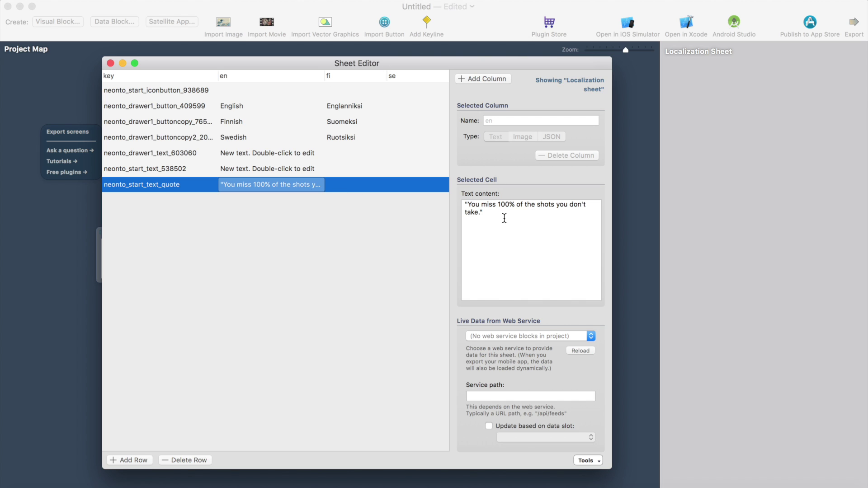
Enter "Missaat kaikki ne laukaukset mitä et ammu" in double quotation marks as the fi translation of the quote
{"action": "double_click", "coordinate": [359, 184]}
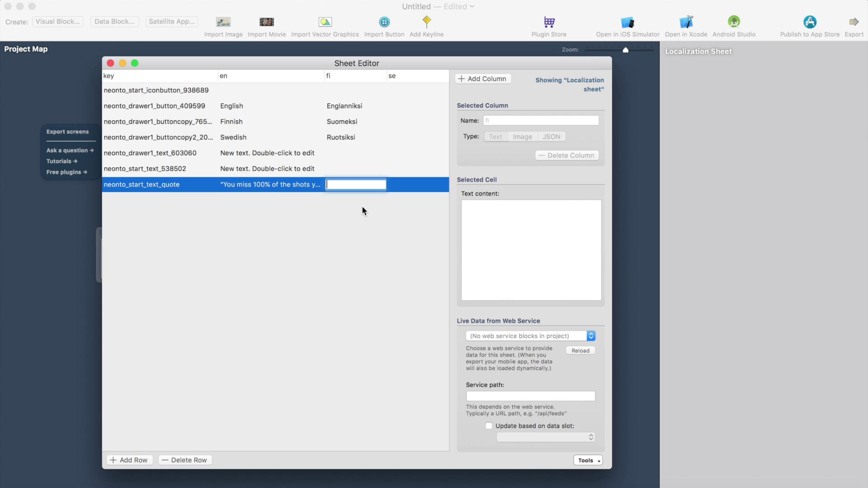
{"action": "type", "text": "\"\""}
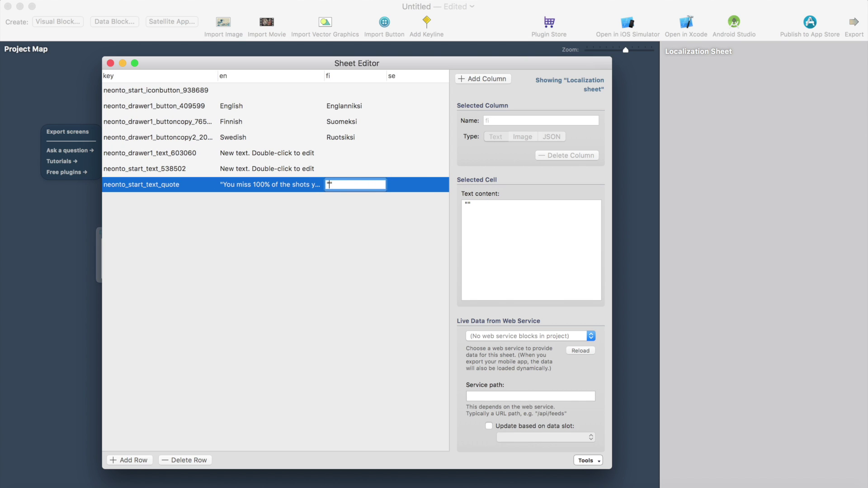
{"action": "type", "text": "Missaat"}
{"action": "type", "text": " kaikki ne la"}
{"action": "type", "text": "ukaukset "}
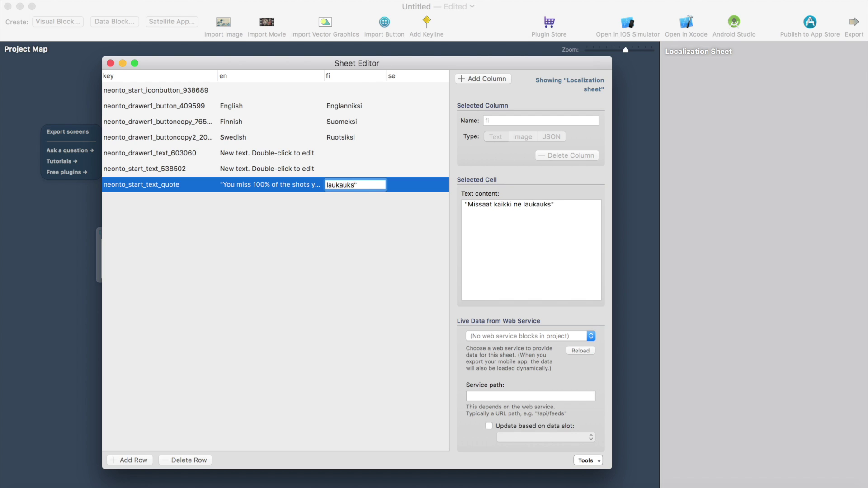
{"action": "type", "text": "mitä et ammu"}
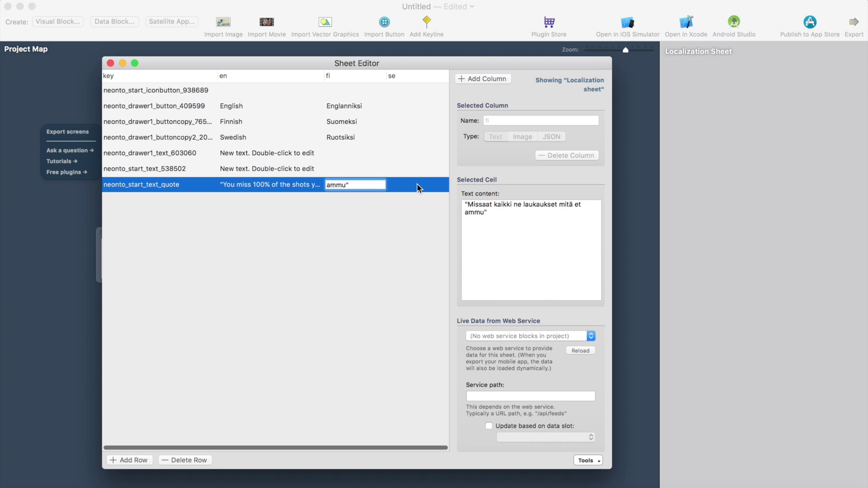
Enter "Du missar 100% av skotten du inte tar." in double quotation marks as the se translation, and close the sheet editor
{"action": "double_click", "coordinate": [417, 184]}
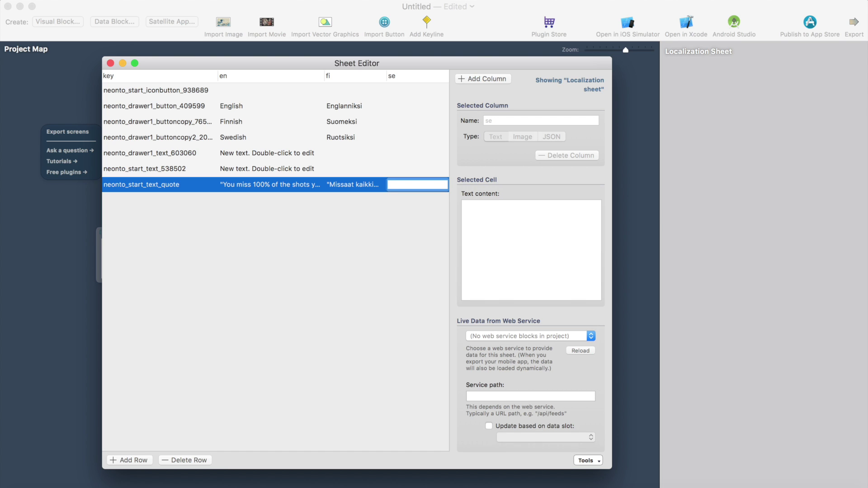
{"action": "key", "text": "super+Tab"}
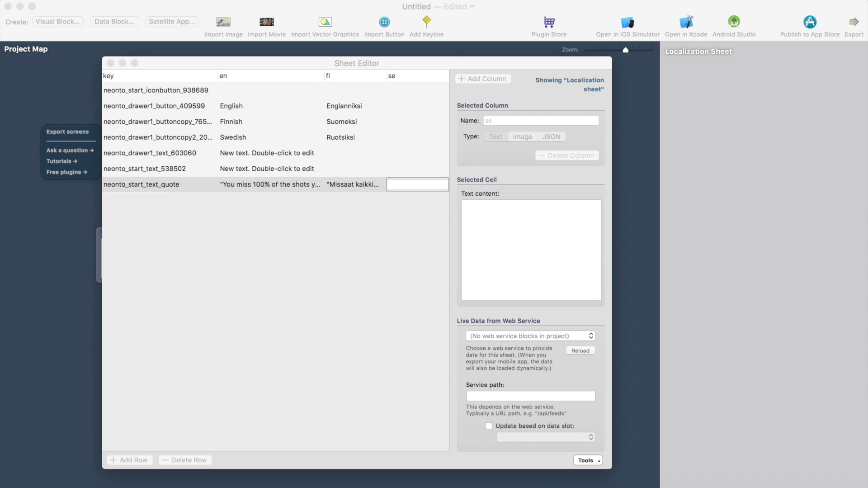
{"action": "left_click", "coordinate": [414, 185]}
{"action": "type", "text": "Du missar 100% av skotten du inte tar.\""}
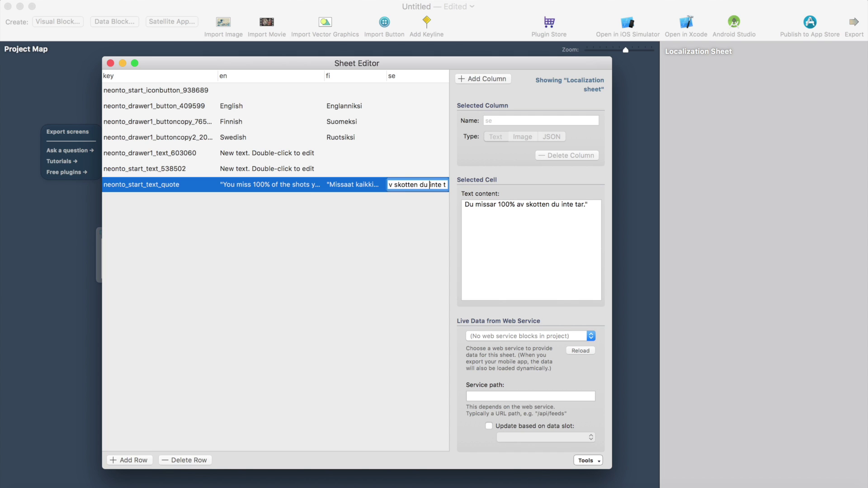
{"action": "key", "text": "super+Left"}
{"action": "type", "text": "\""}
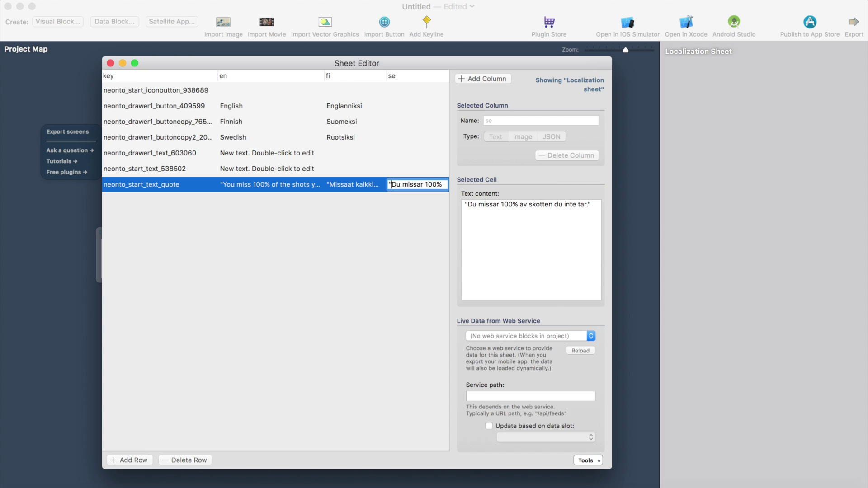
{"action": "key", "text": "Return"}
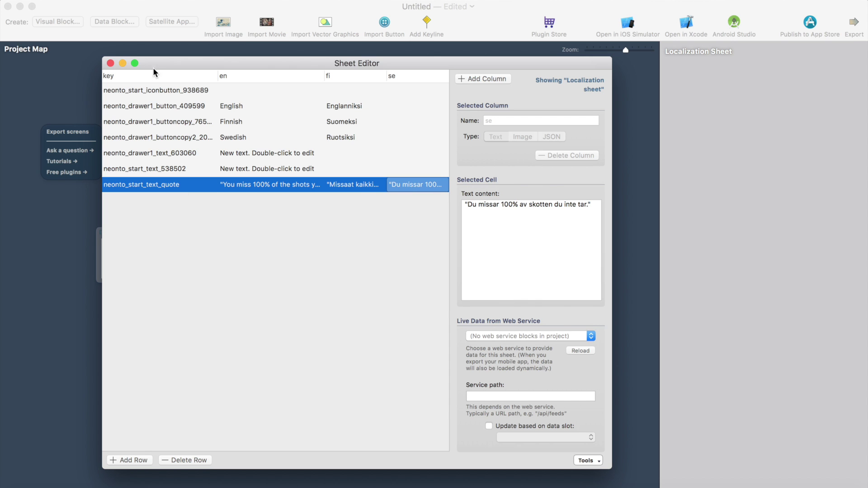
{"action": "left_click", "coordinate": [110, 64]}
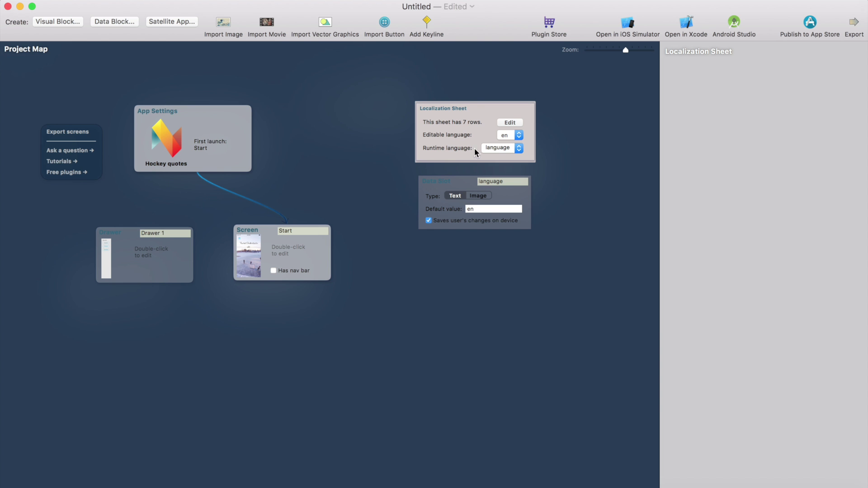
Check the English quote text on the Start screen and return to the project map
{"action": "left_click", "coordinate": [291, 254]}
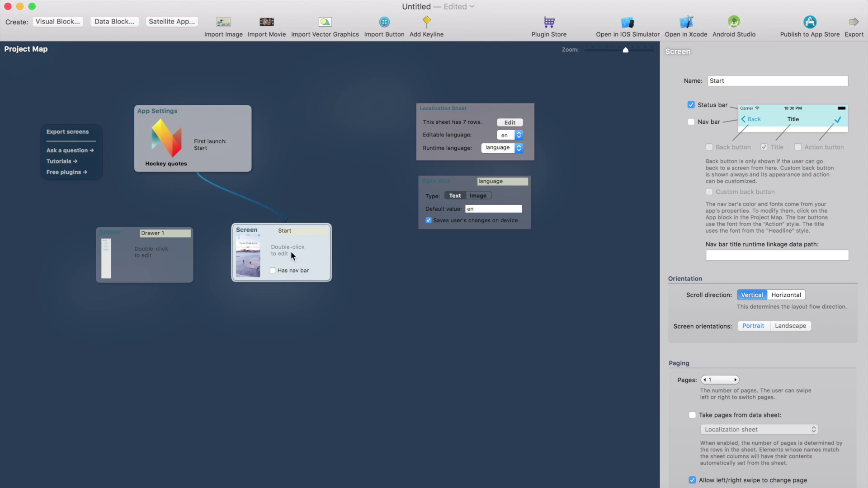
{"action": "left_click", "coordinate": [519, 135]}
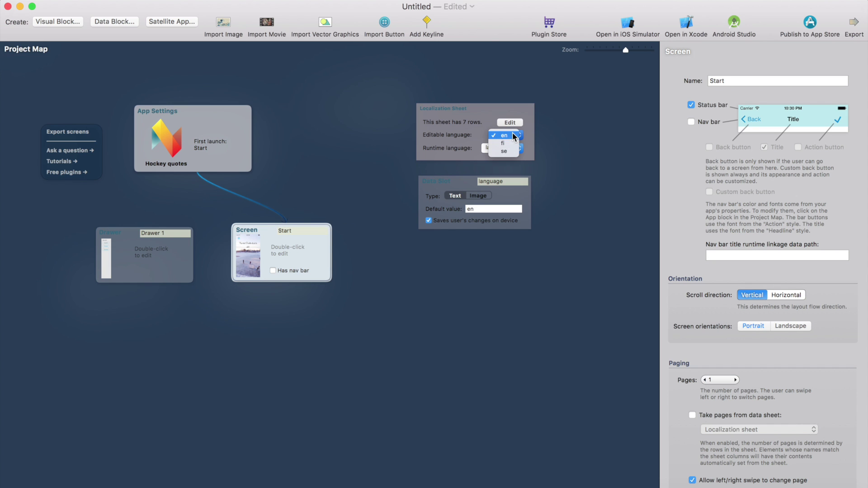
{"action": "left_click", "coordinate": [447, 159]}
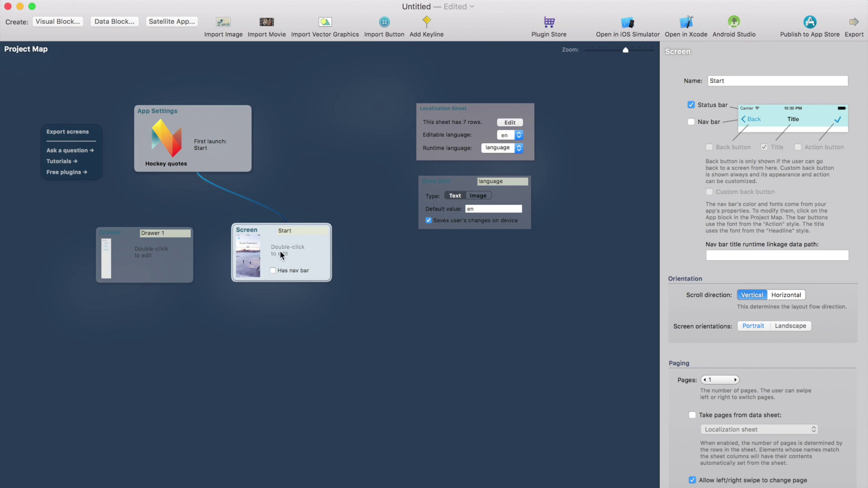
{"action": "double_click", "coordinate": [292, 246]}
{"action": "left_click", "coordinate": [290, 122]}
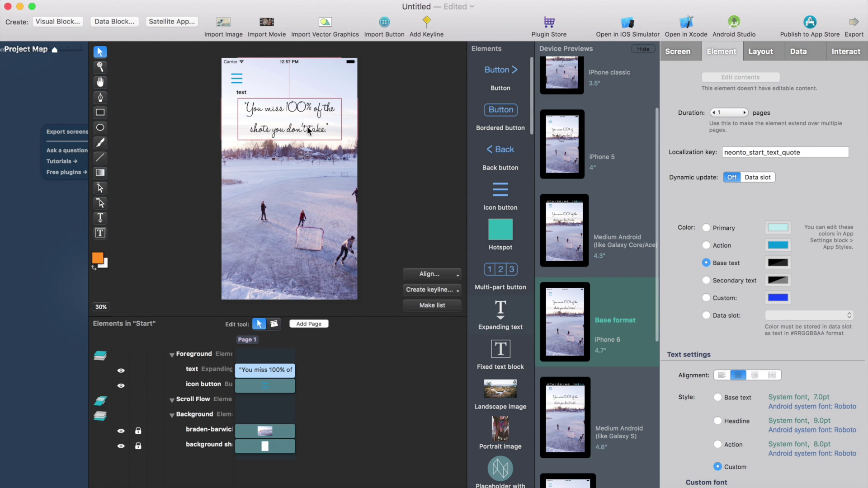
{"action": "left_click", "coordinate": [70, 227]}
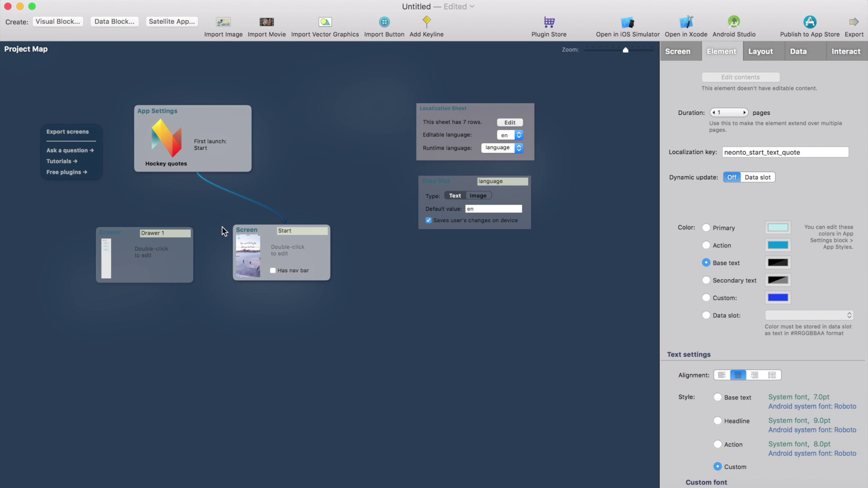
Set the localization sheet's editable language to fi and select the quote text element on the Start screen
{"action": "left_click", "coordinate": [508, 135]}
{"action": "left_click", "coordinate": [503, 145]}
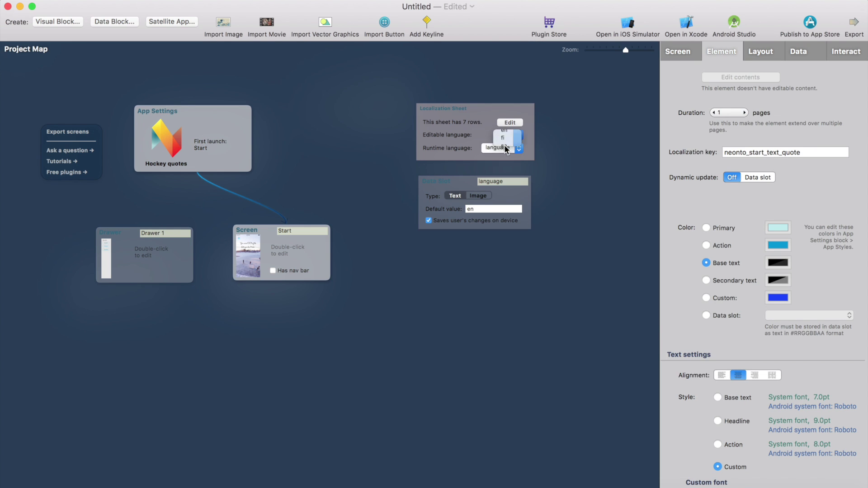
{"action": "double_click", "coordinate": [294, 251]}
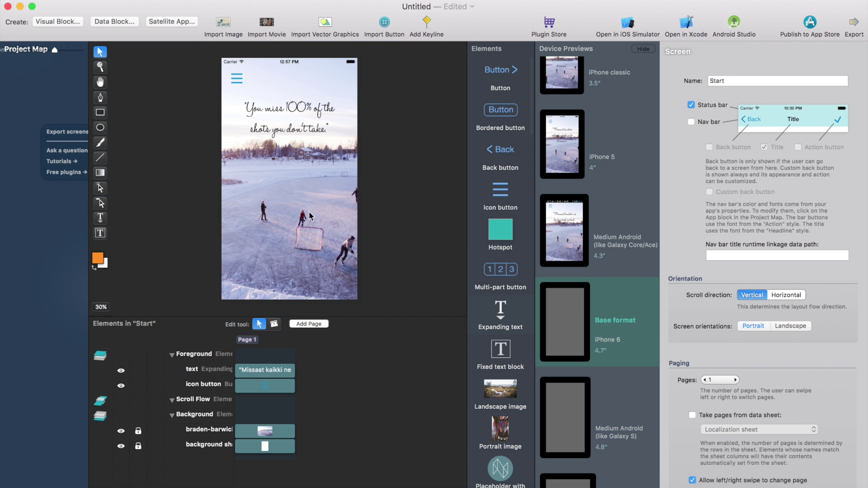
{"action": "left_click", "coordinate": [303, 119]}
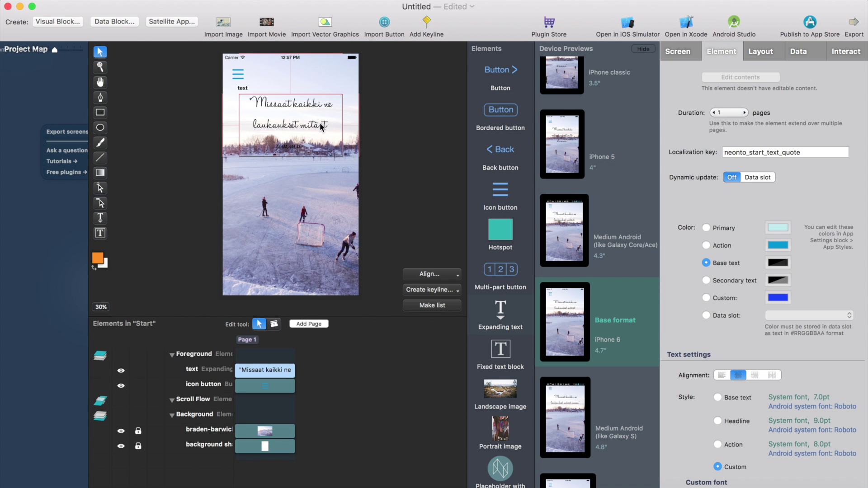
Edit the Finnish quote on the Start screen to end with a closing quotation mark, and return to the project map
{"action": "double_click", "coordinate": [321, 122]}
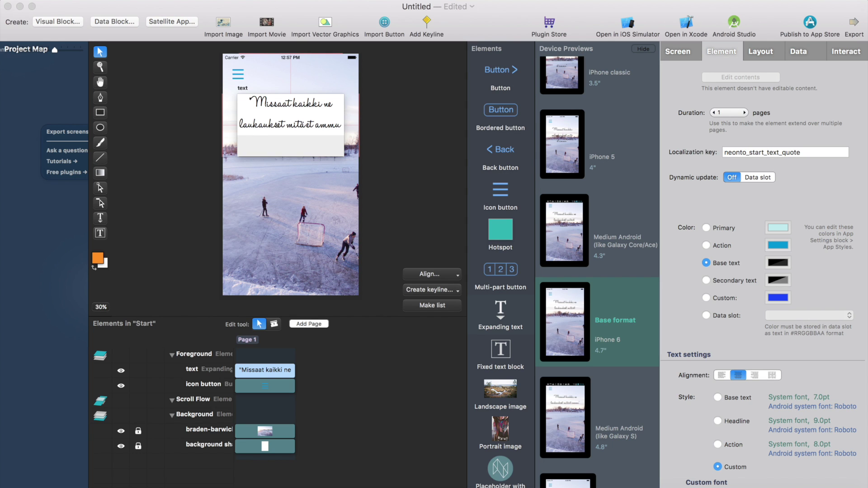
{"action": "type", "text": "\""}
{"action": "left_click", "coordinate": [59, 229]}
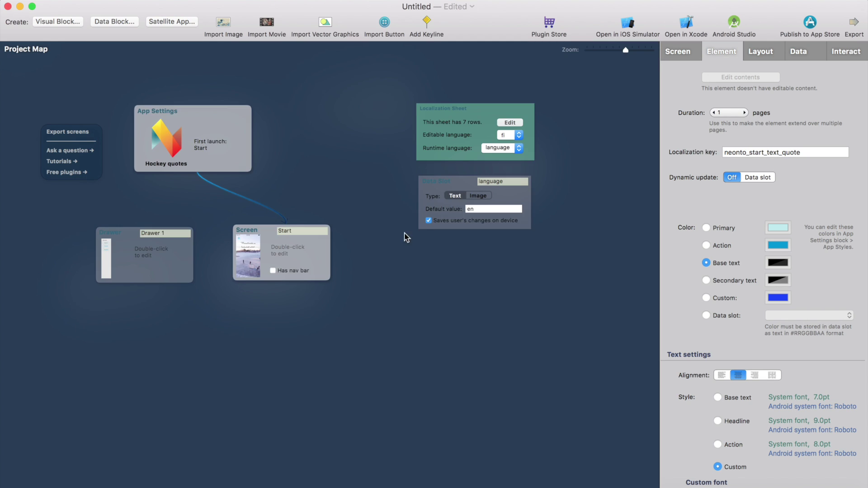
Check the quote translations in the localization sheet, close it, and shift the Start screen block slightly away from the Drawer 1 block
{"action": "double_click", "coordinate": [449, 120]}
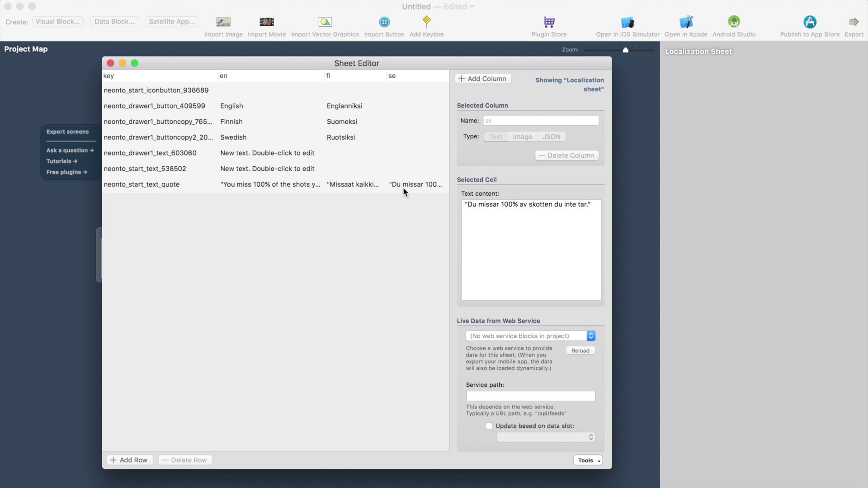
{"action": "left_click", "coordinate": [110, 63]}
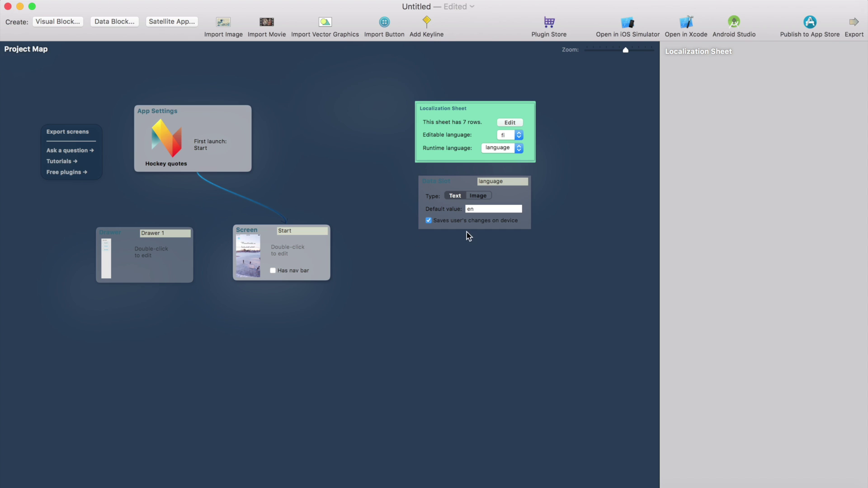
{"action": "left_click_drag", "start_coordinate": [299, 260], "coordinate": [311, 261]}
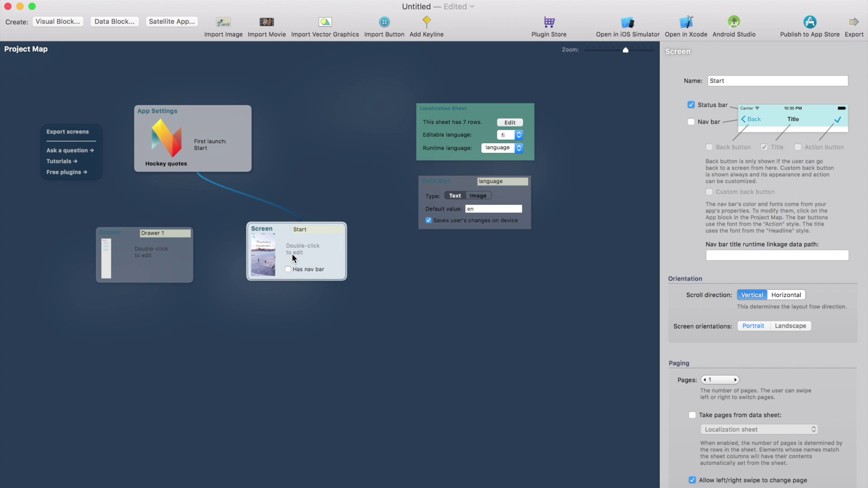
Make the text element above the buttons in Drawer 1 take its content dynamically from the language data slot
{"action": "left_click", "coordinate": [183, 258]}
{"action": "double_click", "coordinate": [181, 254]}
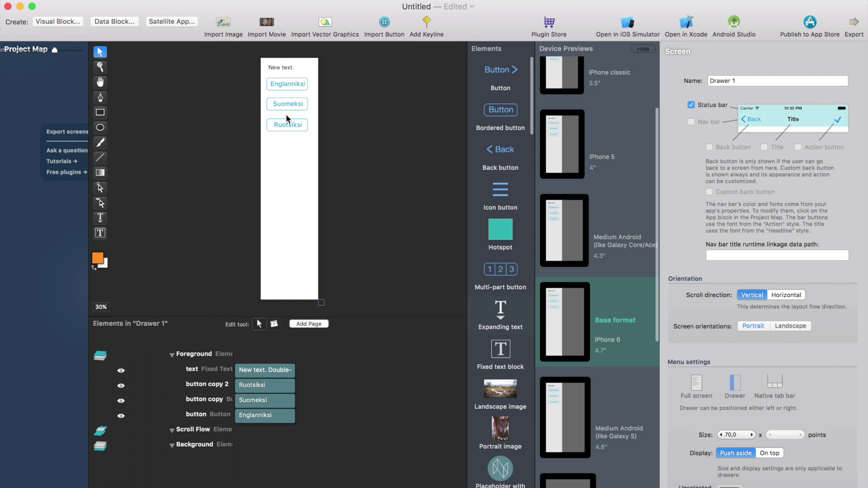
{"action": "left_click", "coordinate": [287, 66]}
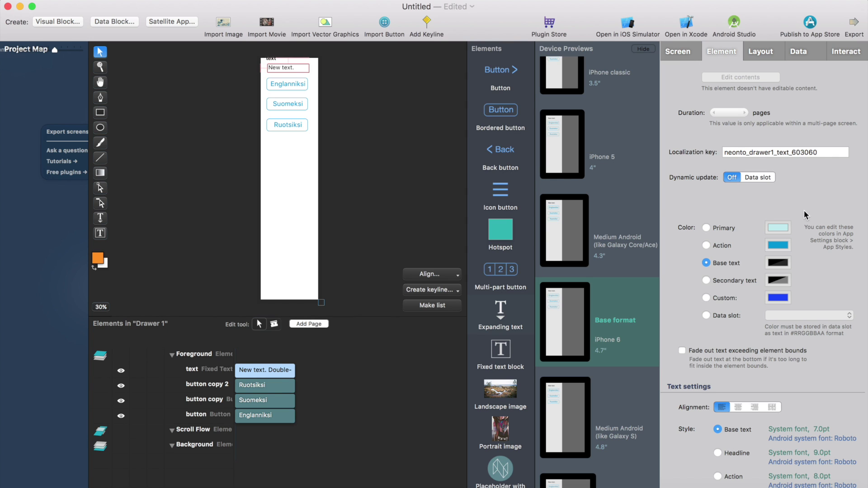
{"action": "scroll", "coordinate": [758, 149], "scroll_direction": "up", "scroll_amount": 2}
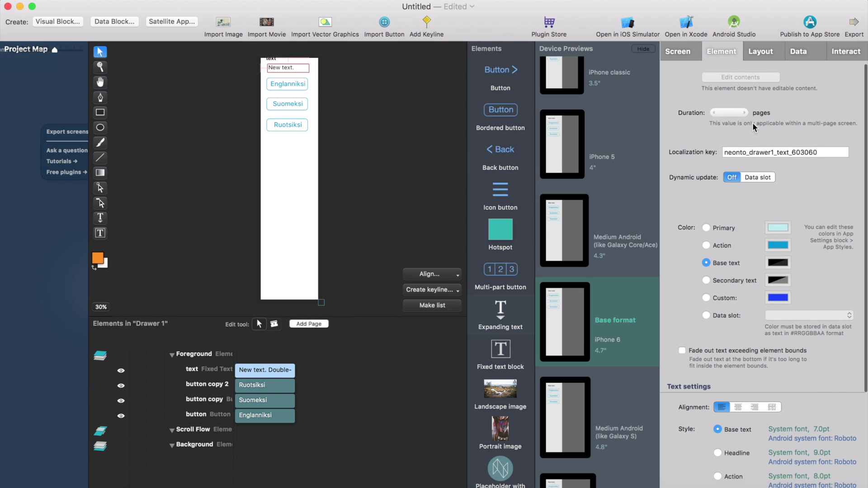
{"action": "left_click", "coordinate": [763, 178]}
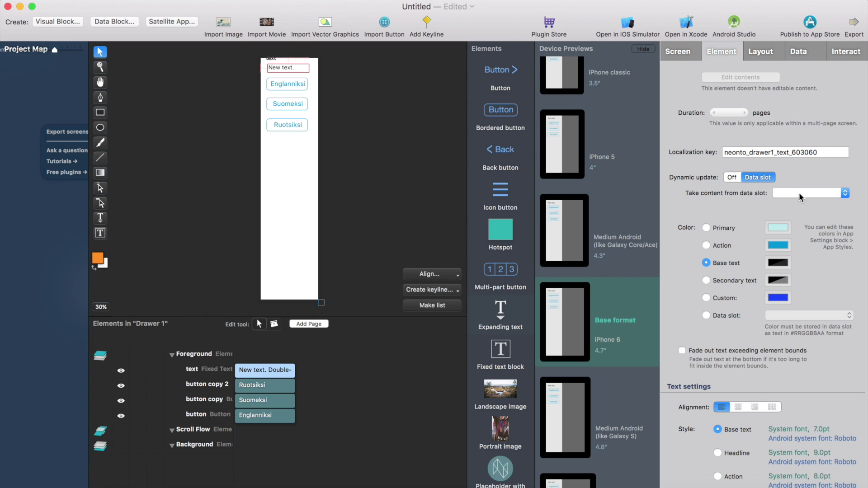
{"action": "left_click", "coordinate": [806, 194]}
{"action": "left_click", "coordinate": [806, 199]}
{"action": "left_click", "coordinate": [352, 96]}
Set the localization sheet's editable language to en and reopen Drawer 1
{"action": "left_click", "coordinate": [294, 88]}
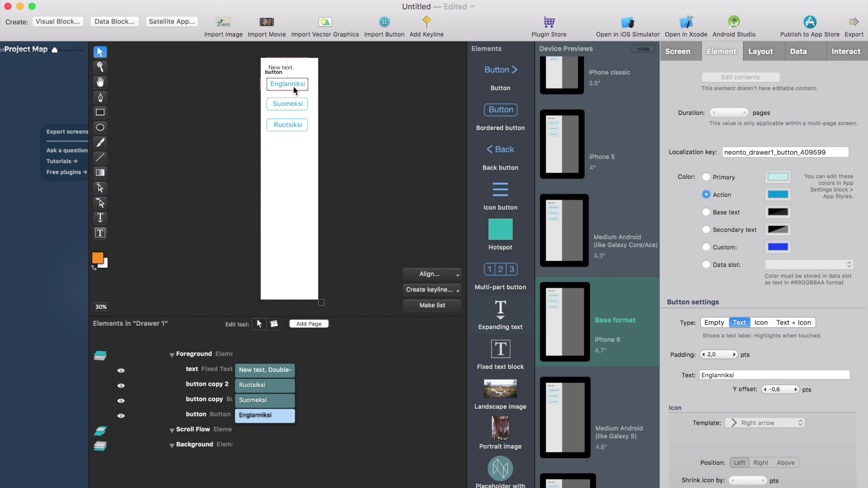
{"action": "left_click", "coordinate": [79, 252]}
{"action": "left_click", "coordinate": [510, 134]}
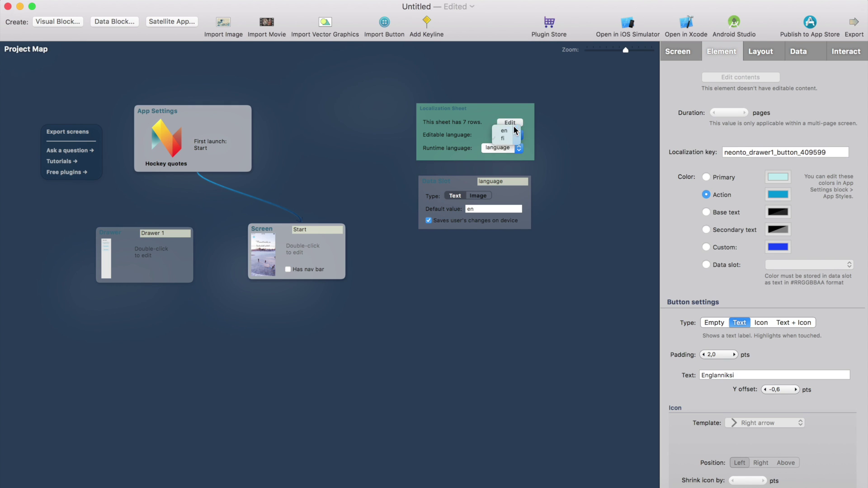
{"action": "left_click", "coordinate": [514, 131]}
{"action": "double_click", "coordinate": [158, 255]}
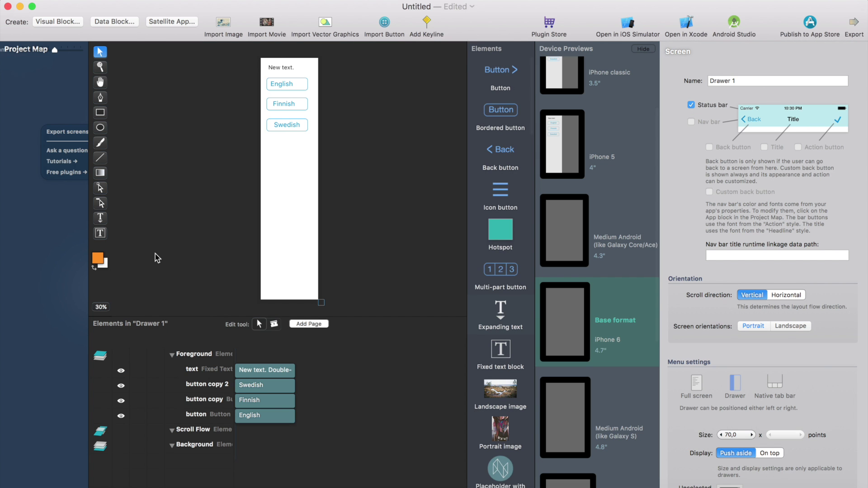
Make tapping the English button save the fixed value "en" to the language data slot
{"action": "left_click", "coordinate": [286, 88]}
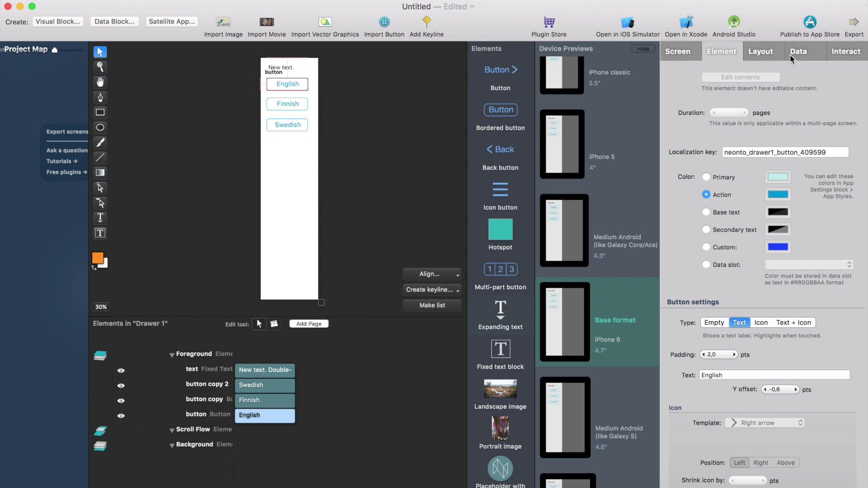
{"action": "left_click", "coordinate": [844, 54]}
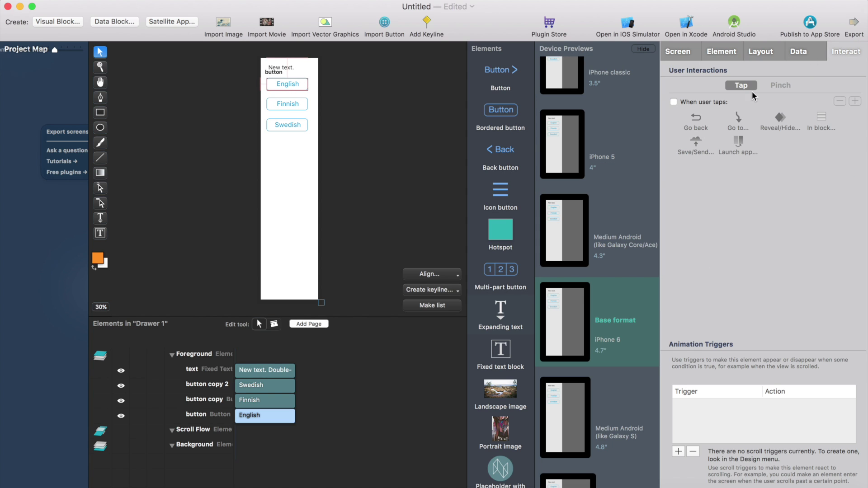
{"action": "left_click", "coordinate": [675, 103]}
{"action": "left_click", "coordinate": [675, 102]}
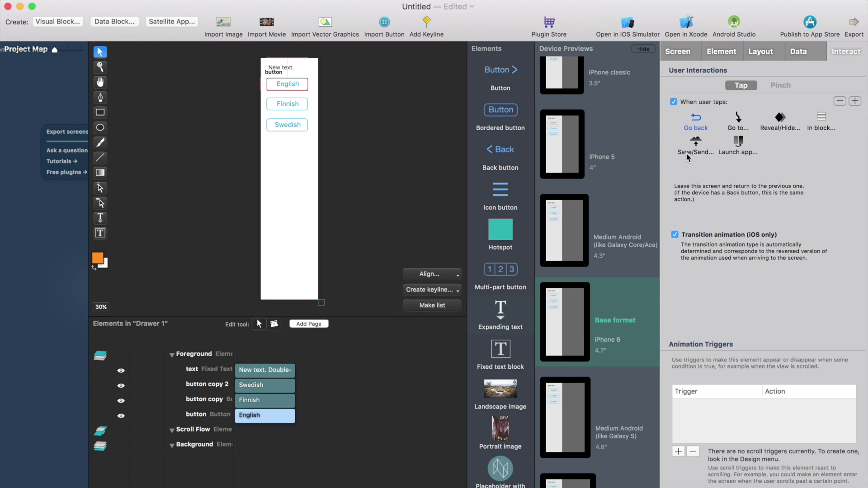
{"action": "left_click", "coordinate": [696, 145]}
{"action": "left_click", "coordinate": [762, 188]}
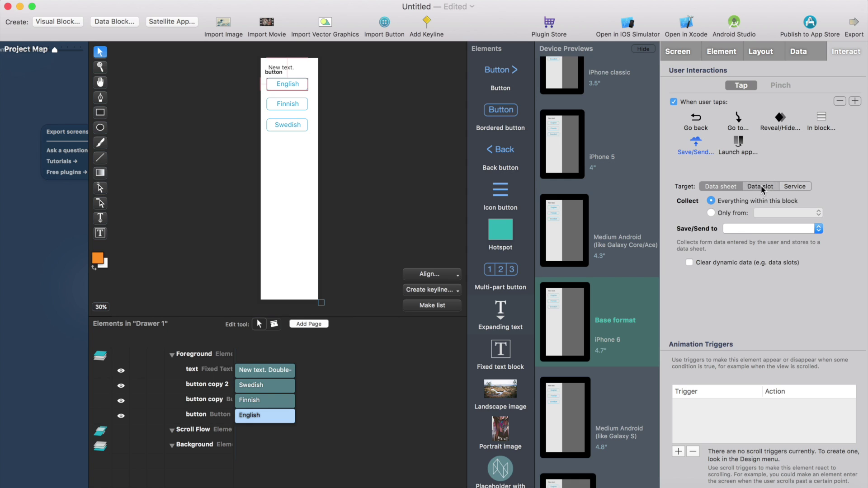
{"action": "left_click", "coordinate": [765, 204]}
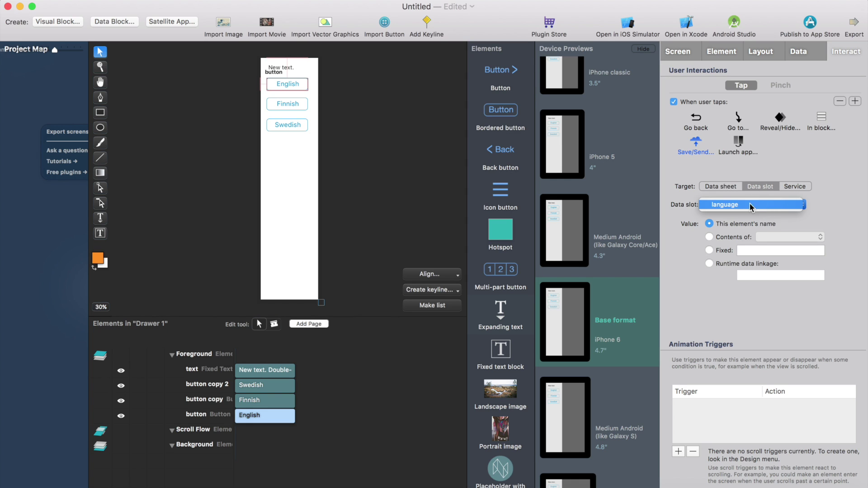
{"action": "left_click", "coordinate": [748, 206]}
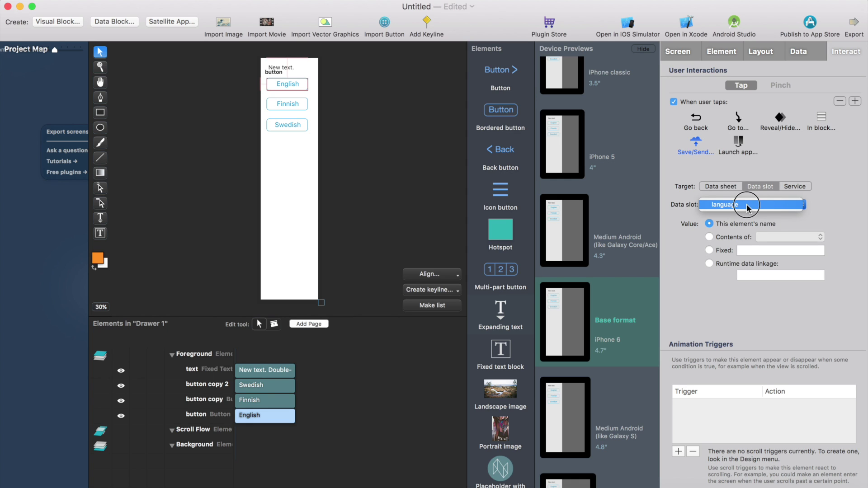
{"action": "left_click", "coordinate": [710, 250]}
{"action": "left_click", "coordinate": [765, 250]}
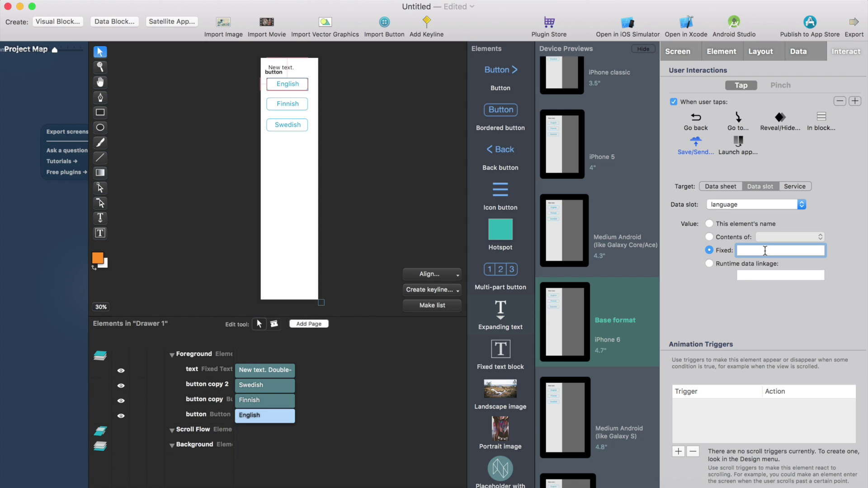
{"action": "type", "text": "en"}
{"action": "key", "text": "Return"}
Make tapping the Finnish button save the fixed value "fi" to the language data slot
{"action": "left_click", "coordinate": [296, 105]}
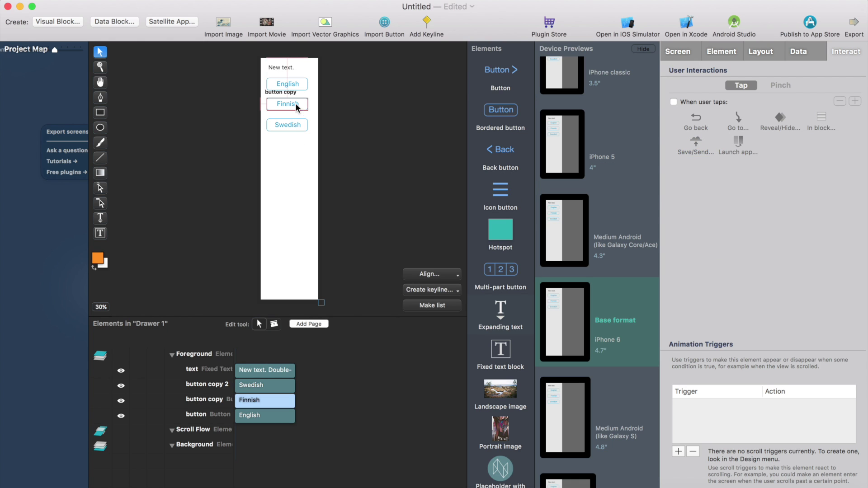
{"action": "left_click", "coordinate": [676, 103]}
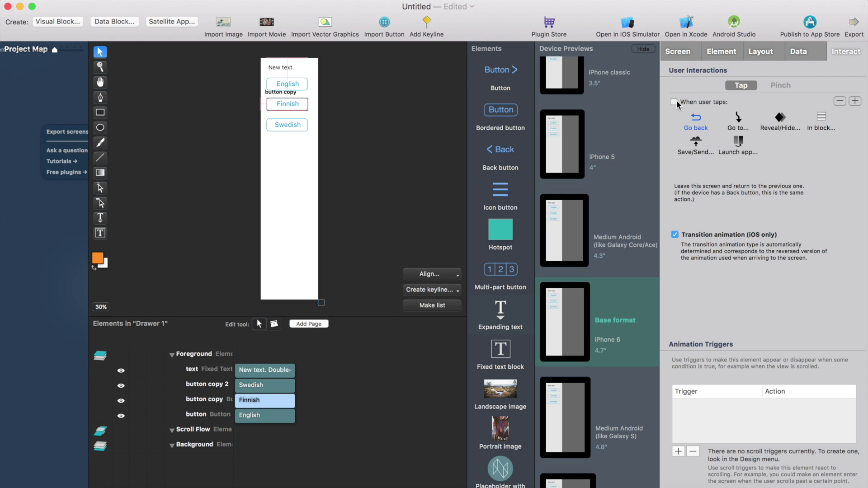
{"action": "left_click", "coordinate": [701, 152]}
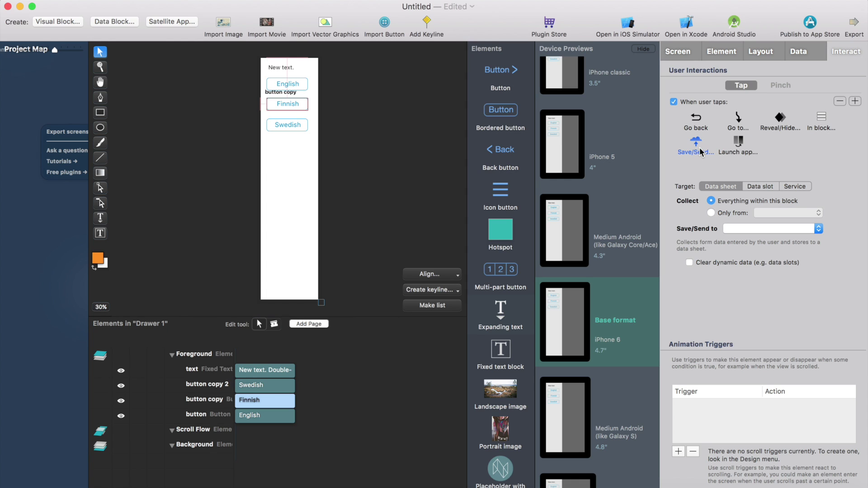
{"action": "left_click", "coordinate": [765, 187]}
{"action": "left_click", "coordinate": [758, 208]}
{"action": "left_click", "coordinate": [755, 207]}
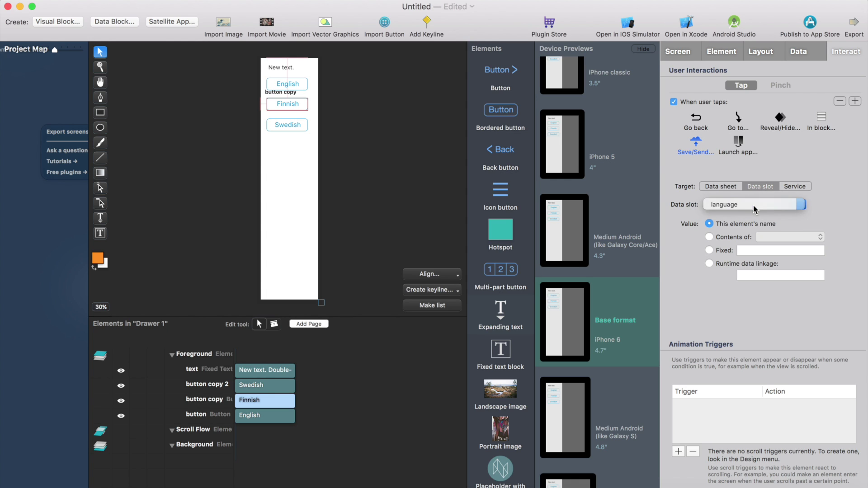
{"action": "left_click", "coordinate": [709, 250]}
{"action": "left_click", "coordinate": [752, 250]}
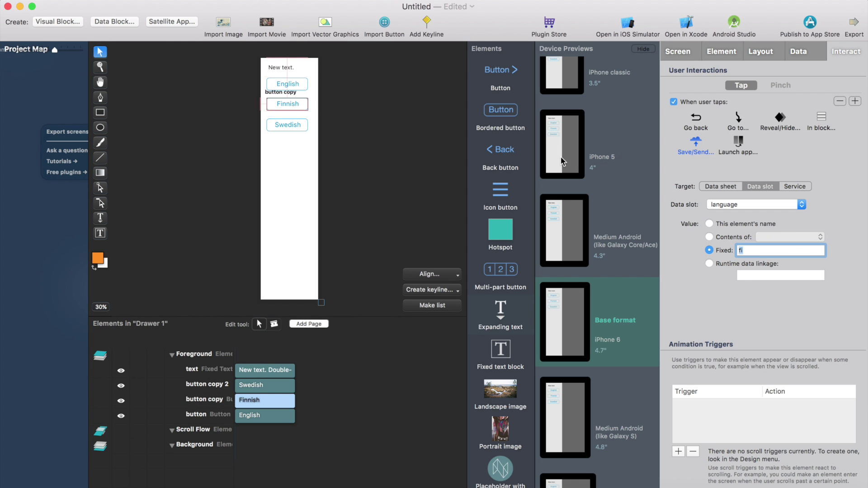
{"action": "type", "text": "fi"}
Make tapping the Swedish button save the fixed value "se" to the language data slot, and return to the project map
{"action": "left_click", "coordinate": [297, 128]}
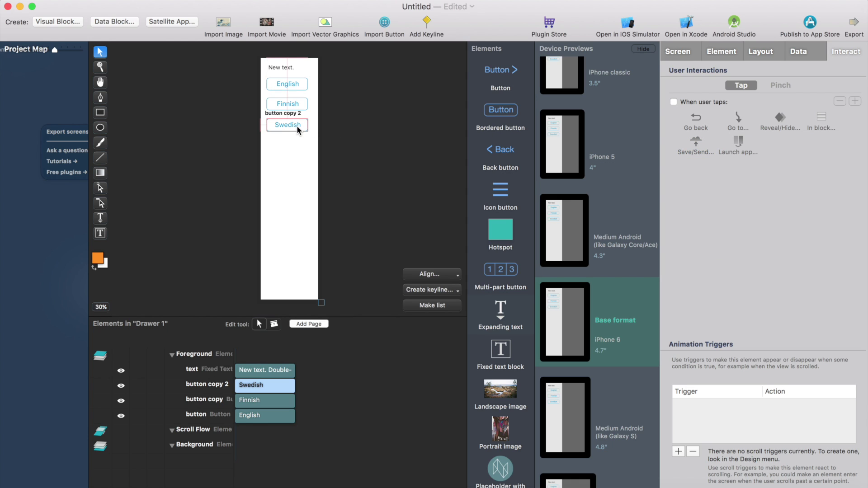
{"action": "left_click", "coordinate": [674, 103]}
{"action": "left_click", "coordinate": [696, 144]}
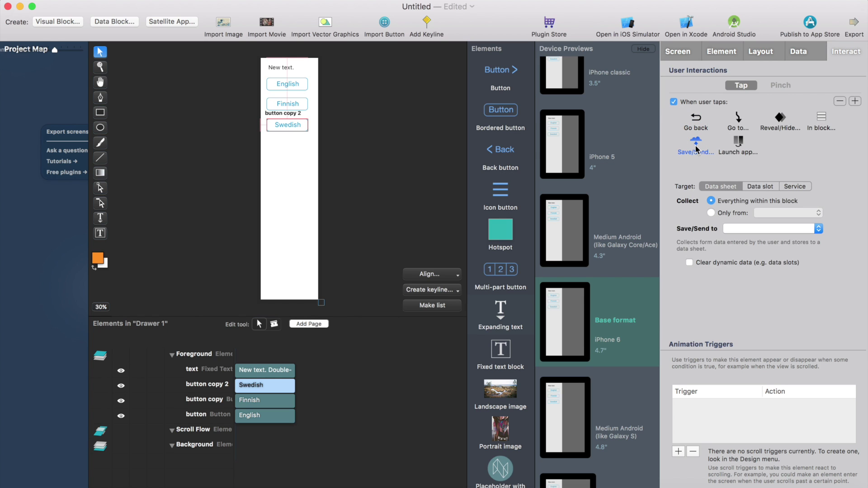
{"action": "left_click", "coordinate": [760, 187]}
{"action": "left_click", "coordinate": [740, 209]}
{"action": "left_click", "coordinate": [733, 206]}
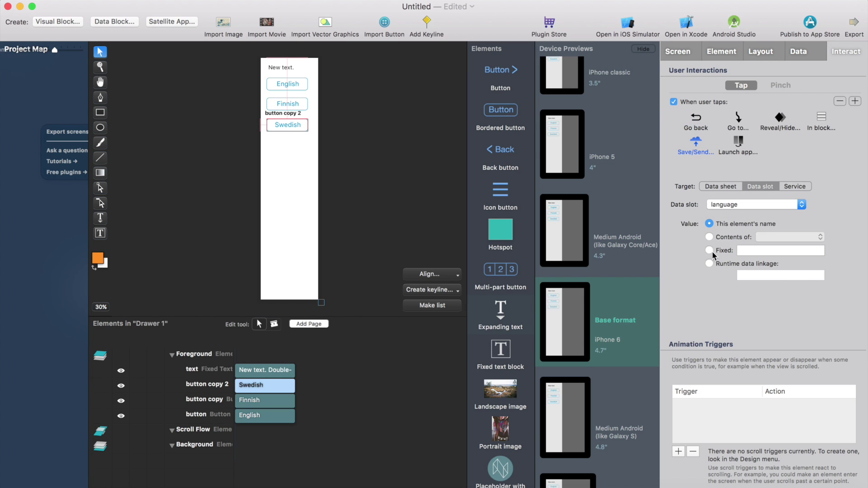
{"action": "left_click", "coordinate": [710, 251]}
{"action": "left_click", "coordinate": [750, 250]}
{"action": "type", "text": "se"}
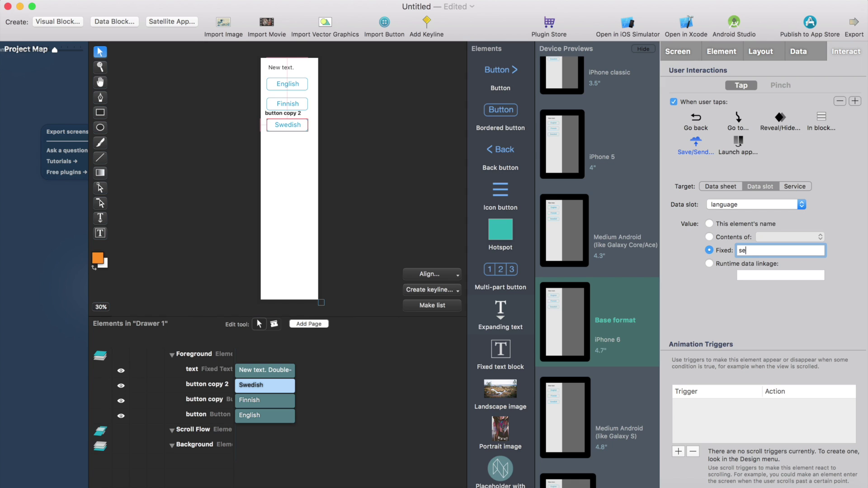
{"action": "key", "text": "super+a"}
{"action": "left_click", "coordinate": [755, 250]}
{"action": "left_click", "coordinate": [77, 233]}
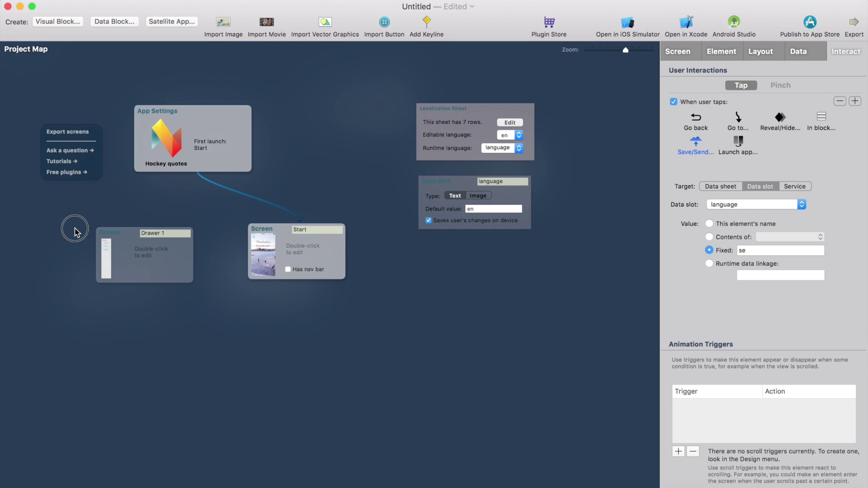
View the tap interaction settings of the Start screen's menu icon button and return to the project map
{"action": "left_click", "coordinate": [321, 261]}
{"action": "double_click", "coordinate": [321, 262]}
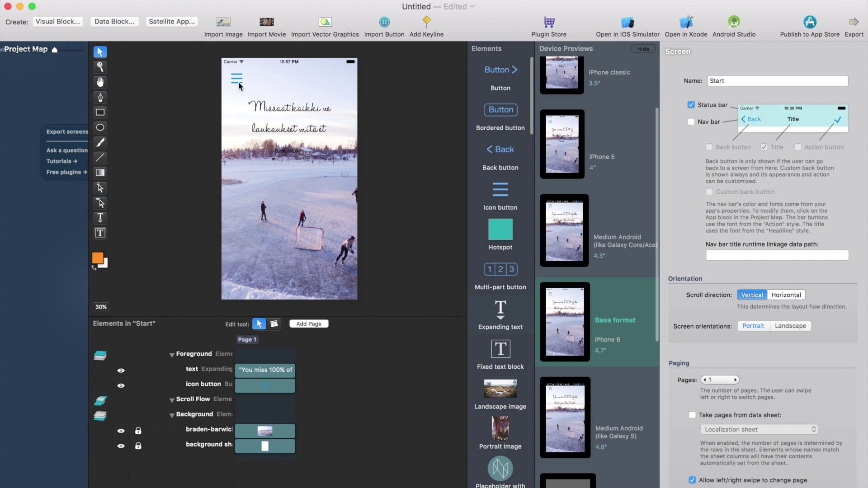
{"action": "left_click", "coordinate": [236, 78]}
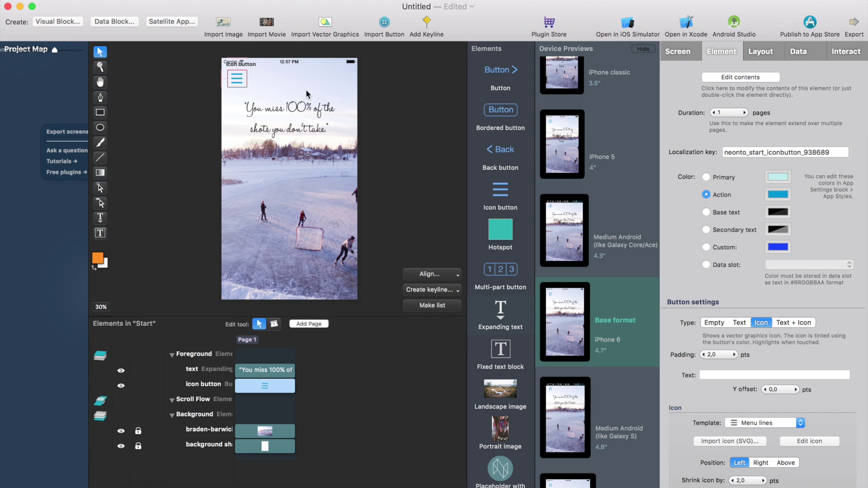
{"action": "left_click", "coordinate": [844, 56]}
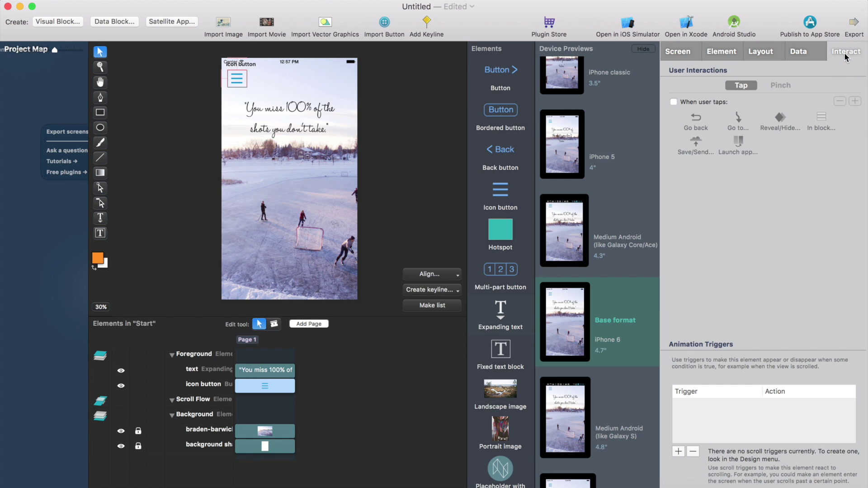
{"action": "left_click", "coordinate": [56, 273]}
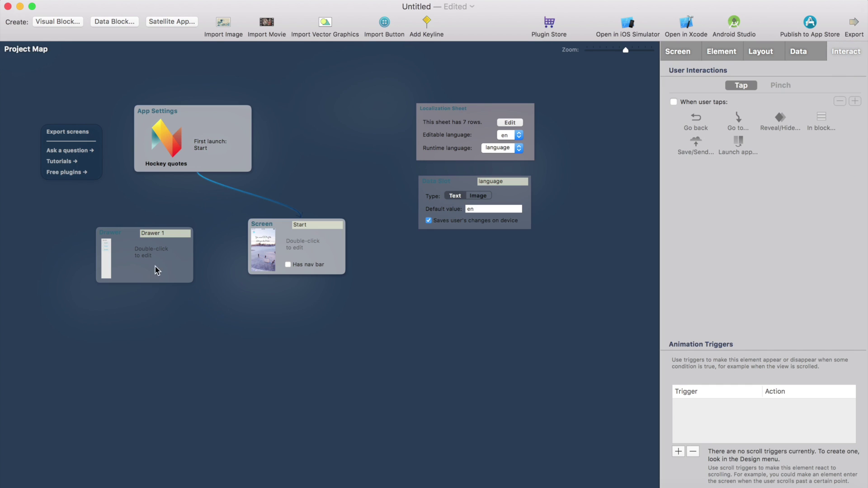
Make tapping the Start screen's menu icon button reveal or hide the Drawer 1 block as a drawer
{"action": "left_click", "coordinate": [155, 246]}
{"action": "double_click", "coordinate": [286, 252]}
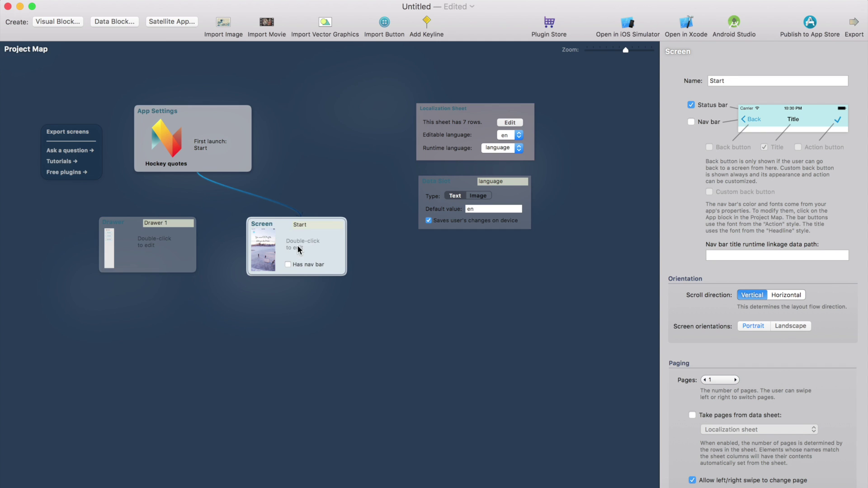
{"action": "left_click", "coordinate": [236, 80]}
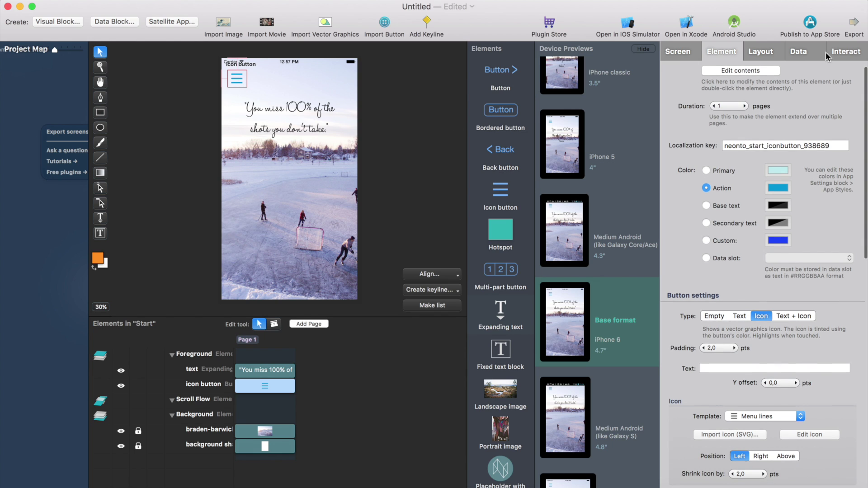
{"action": "left_click", "coordinate": [845, 53]}
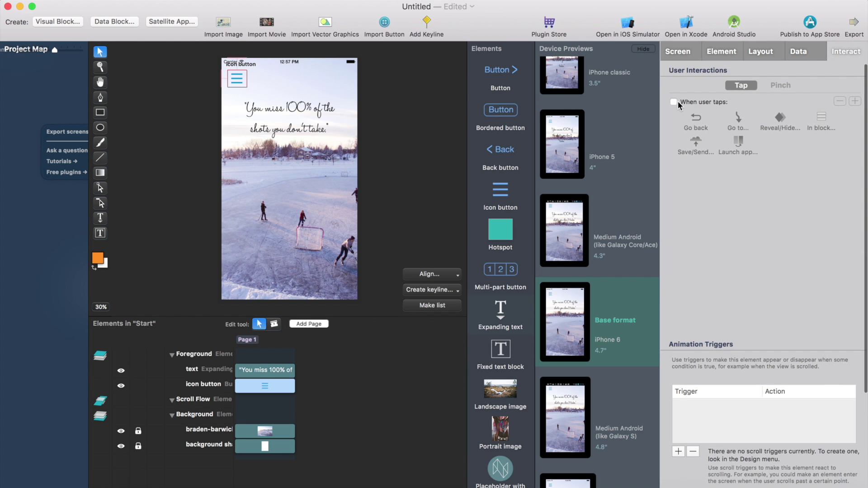
{"action": "left_click", "coordinate": [674, 101]}
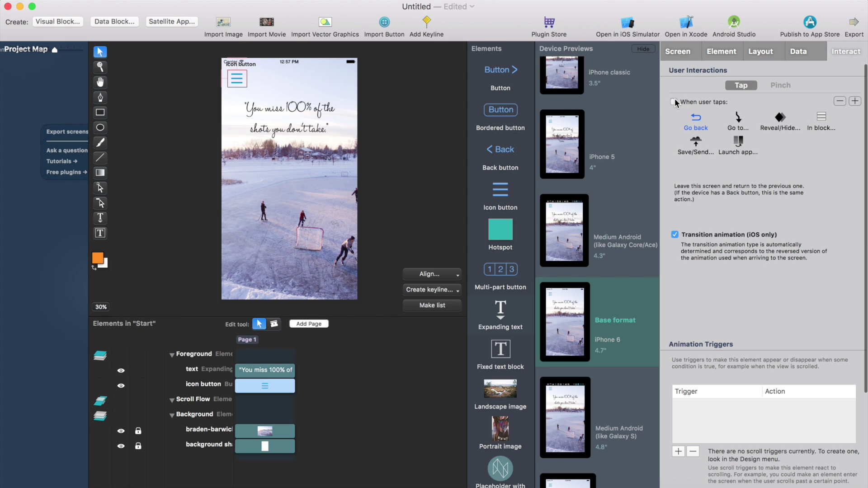
{"action": "left_click", "coordinate": [782, 120]}
{"action": "left_click", "coordinate": [800, 190]}
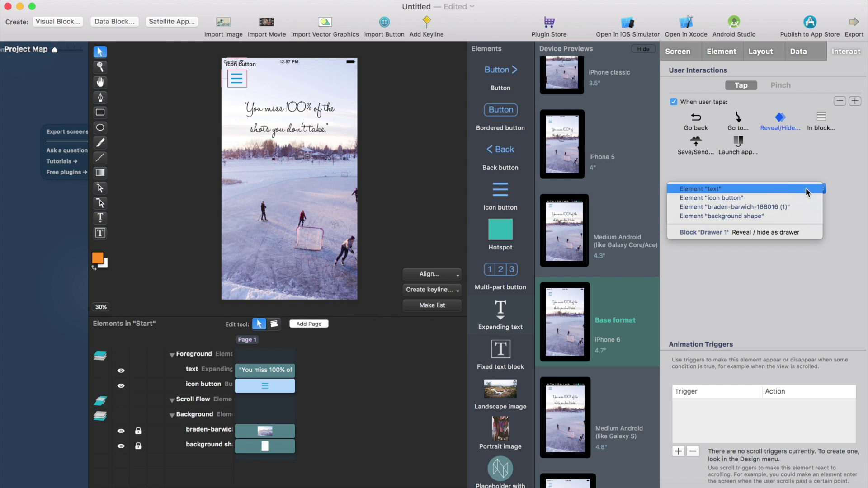
{"action": "left_click", "coordinate": [749, 232]}
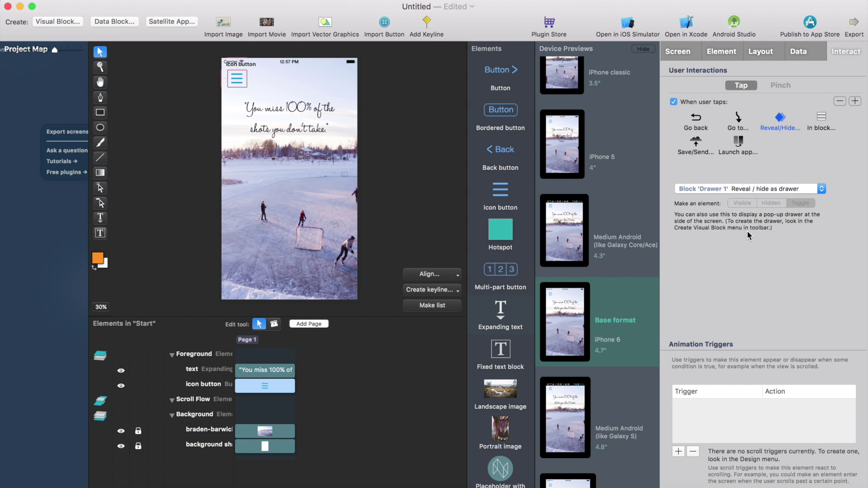
{"action": "left_click", "coordinate": [799, 190]}
{"action": "left_click", "coordinate": [789, 191]}
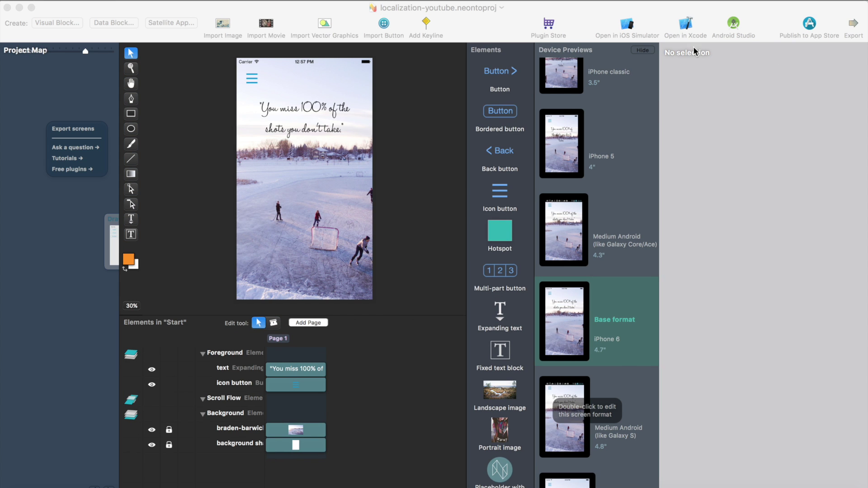
Open the project in Xcode and run the Hockey quotes app on the iPhone 7 Plus simulator
{"action": "left_click", "coordinate": [692, 25]}
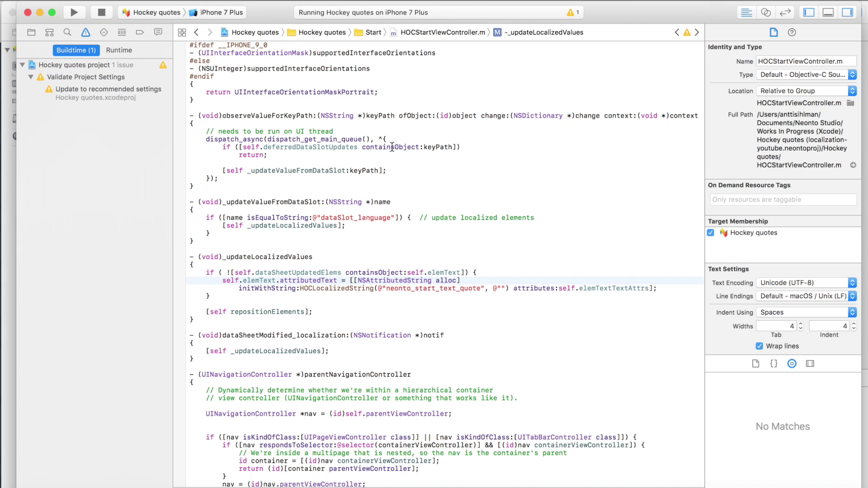
{"action": "left_click", "coordinate": [199, 13]}
{"action": "scroll", "coordinate": [216, 91], "scroll_direction": "up", "scroll_amount": 5}
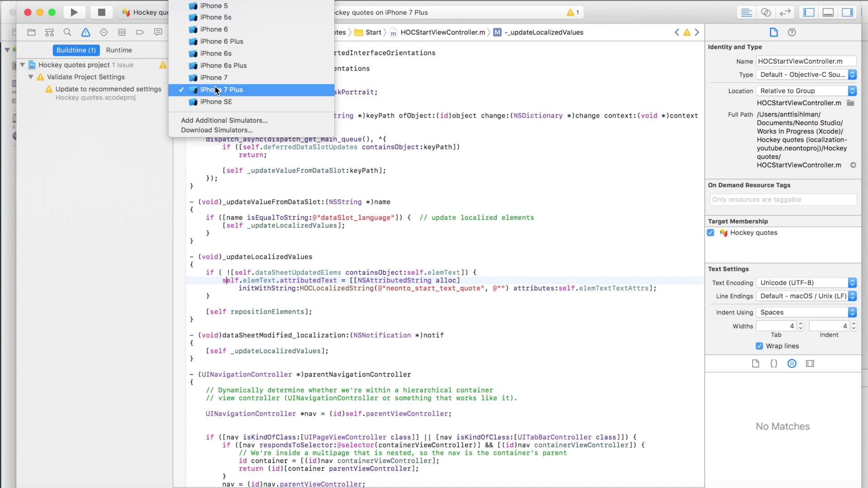
{"action": "left_click", "coordinate": [223, 91]}
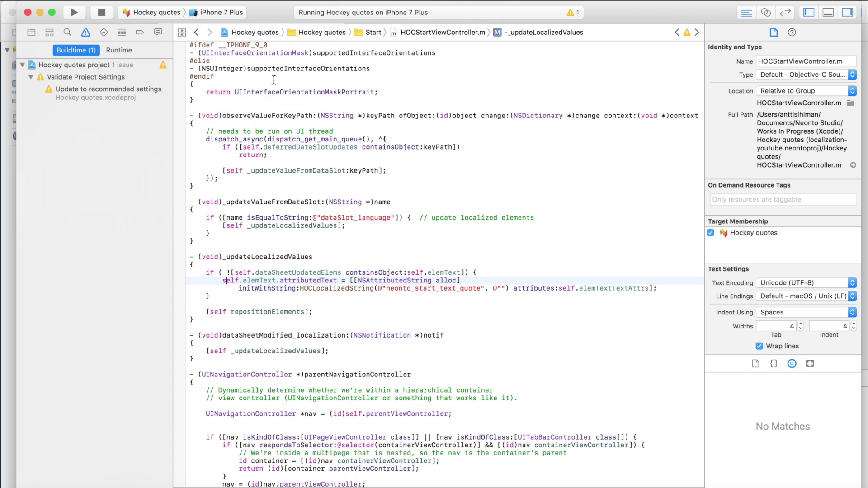
{"action": "left_click", "coordinate": [74, 13]}
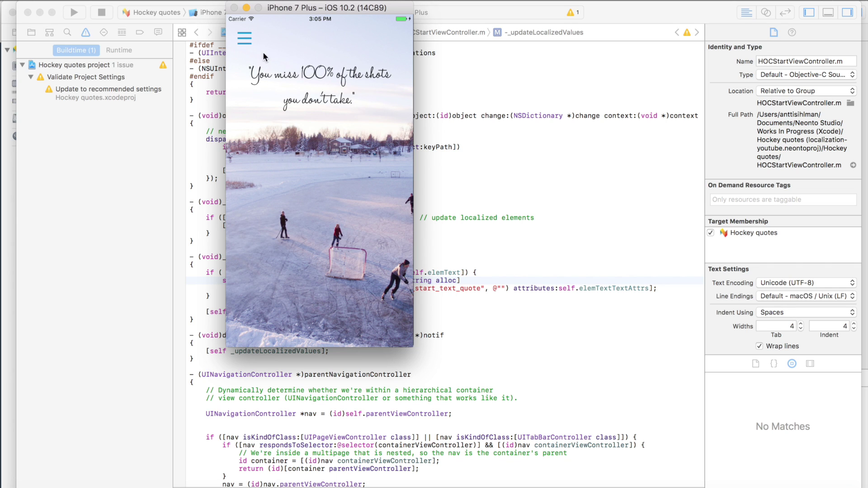
Test opening and closing the menu drawer in the simulated app, switch the language to Finnish and view the quote
{"action": "left_click", "coordinate": [244, 37]}
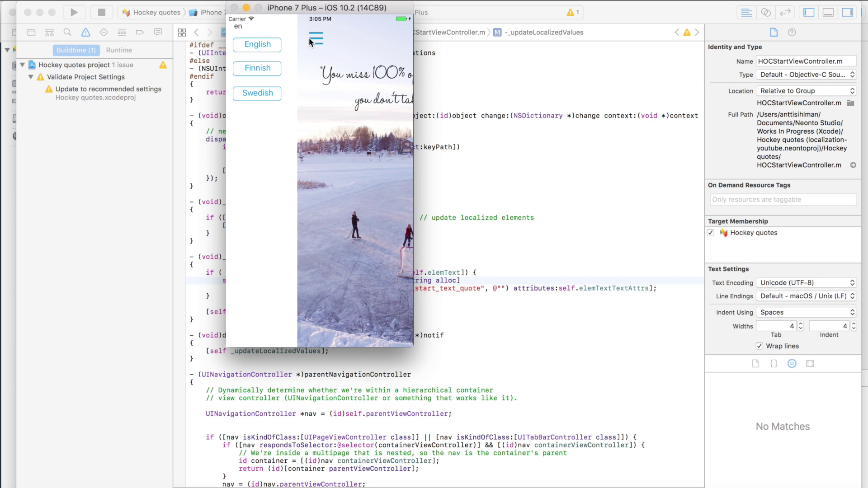
{"action": "left_click", "coordinate": [315, 40]}
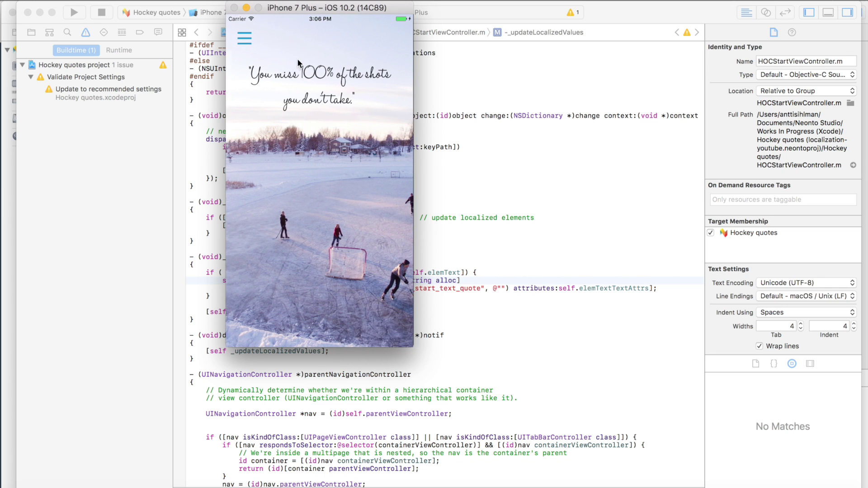
{"action": "left_click", "coordinate": [244, 40]}
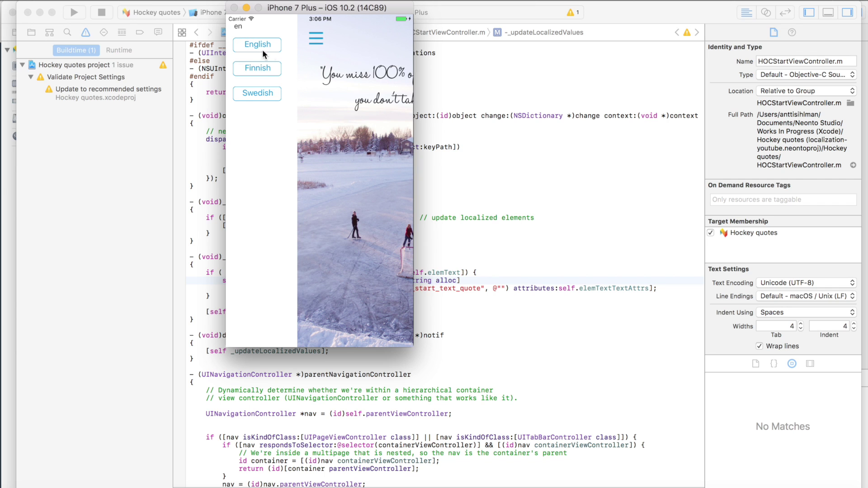
{"action": "left_click", "coordinate": [258, 66]}
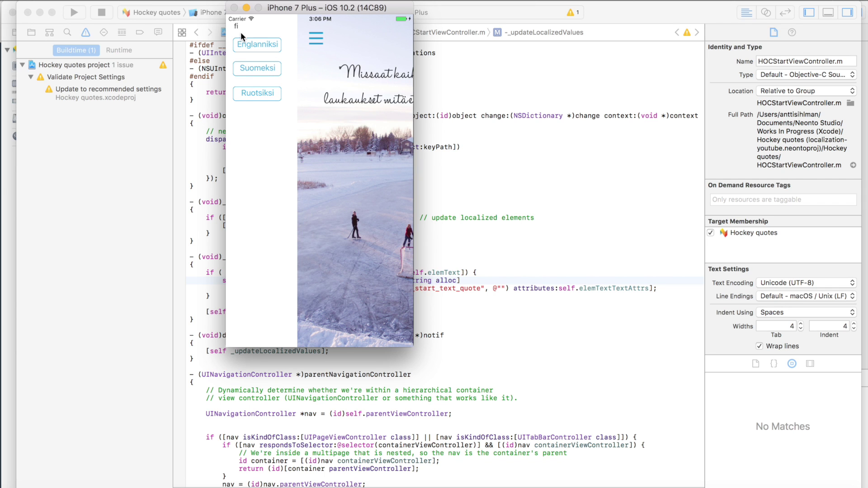
{"action": "left_click", "coordinate": [329, 47]}
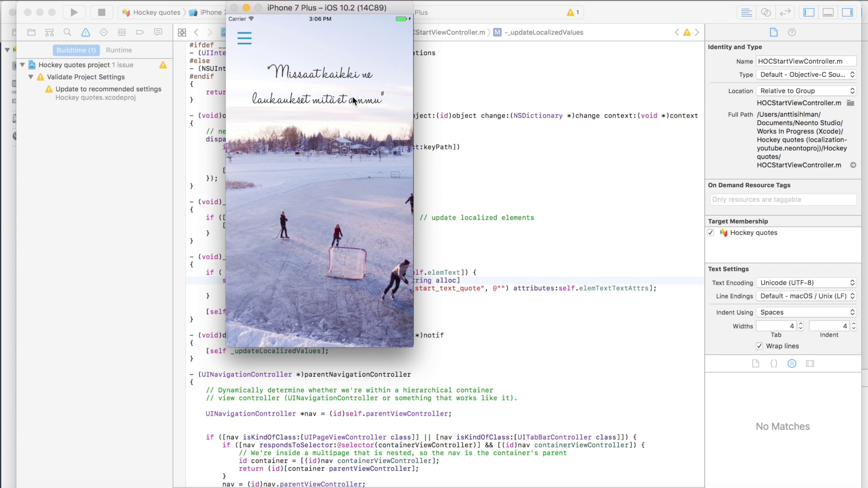
Test switching the simulated app's language to Swedish and back to English, viewing the quote after each change
{"action": "left_click", "coordinate": [244, 39]}
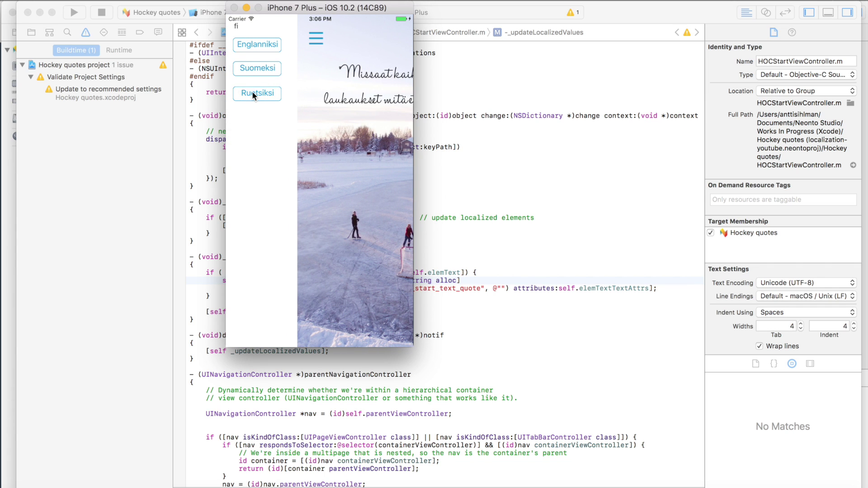
{"action": "left_click", "coordinate": [252, 94]}
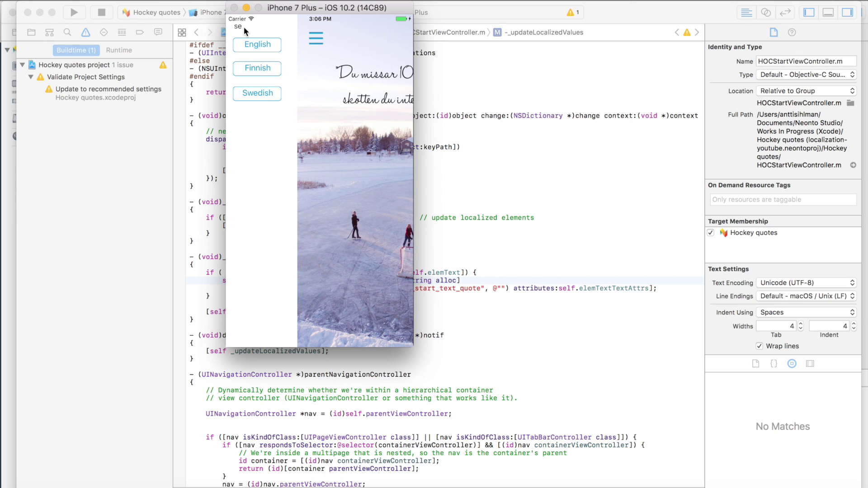
{"action": "left_click", "coordinate": [346, 33]}
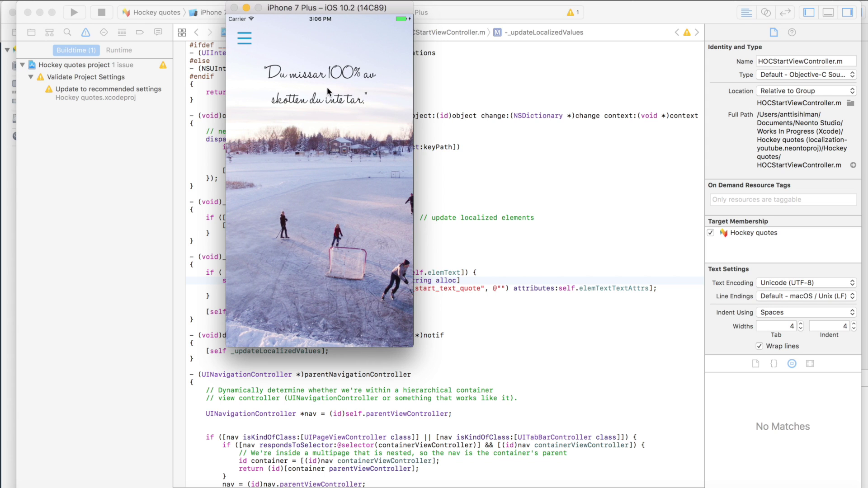
{"action": "left_click", "coordinate": [245, 40]}
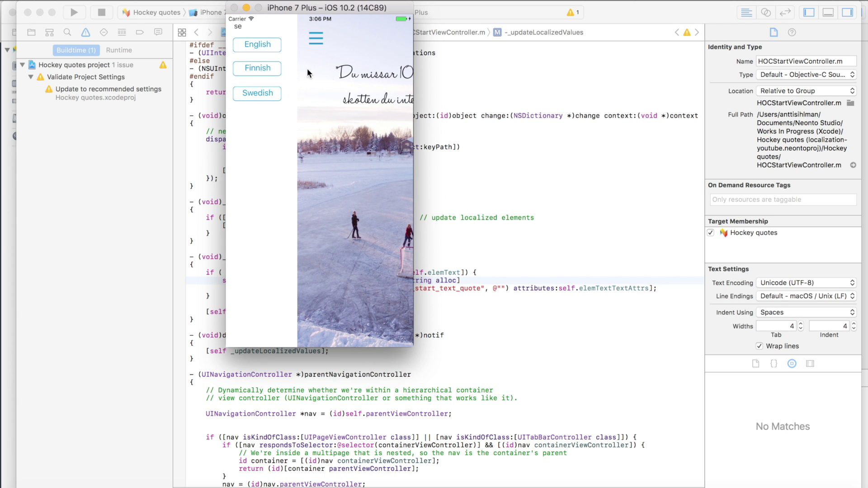
{"action": "left_click", "coordinate": [259, 49]}
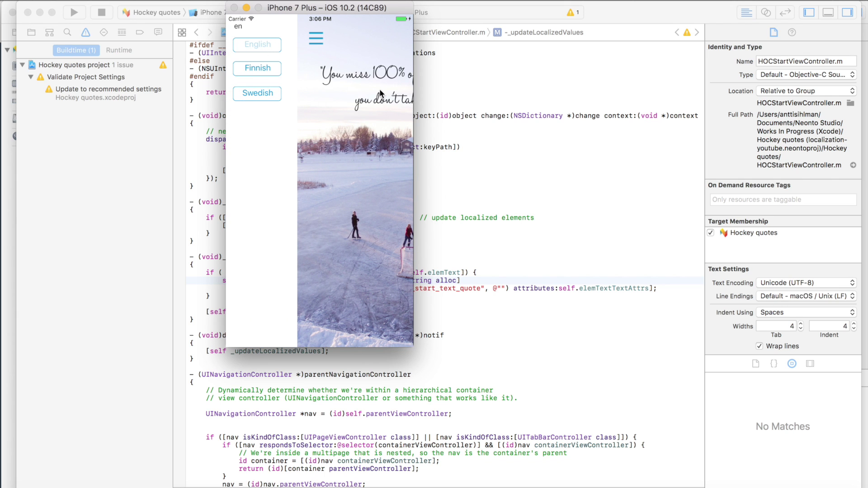
{"action": "left_click", "coordinate": [362, 37]}
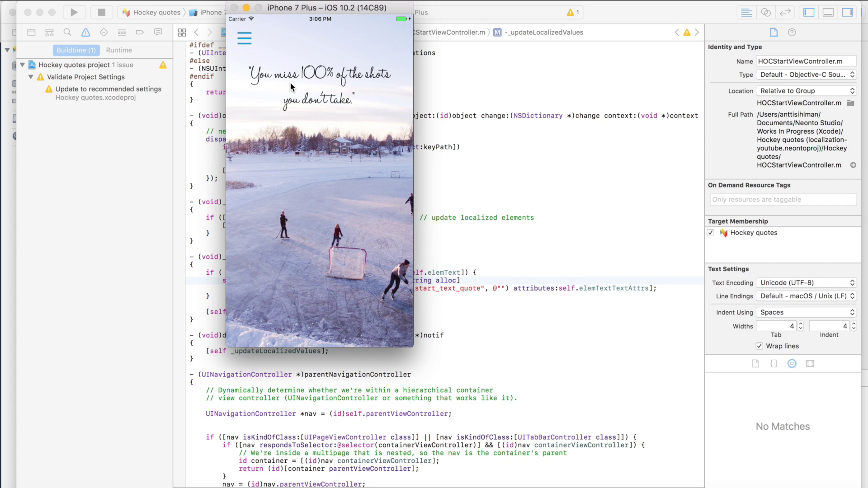